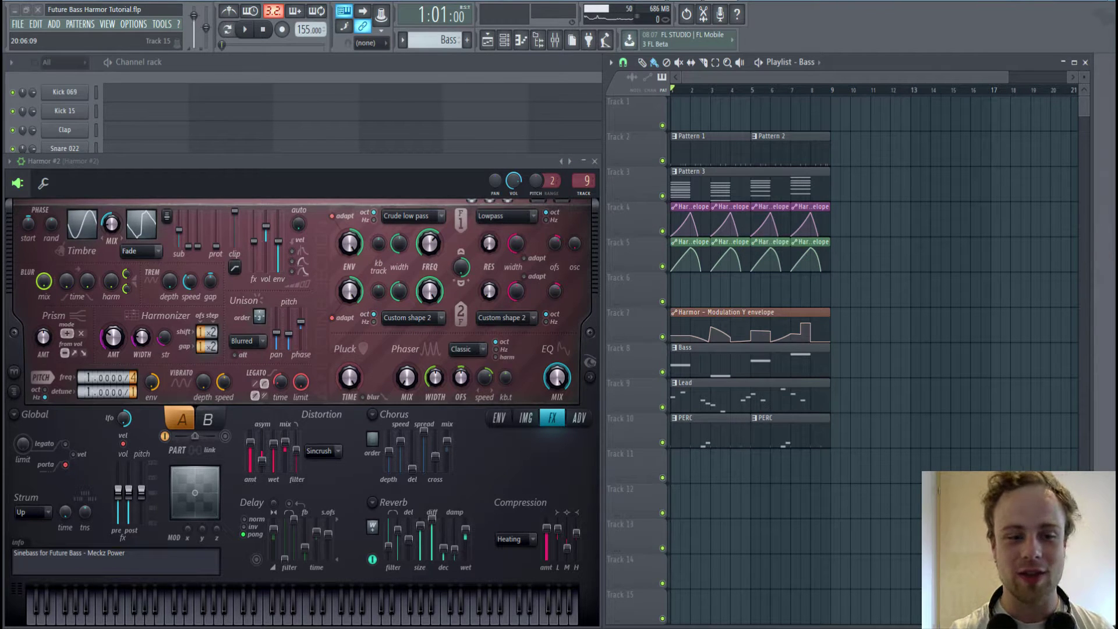
Play the finished song from the start
key("space")
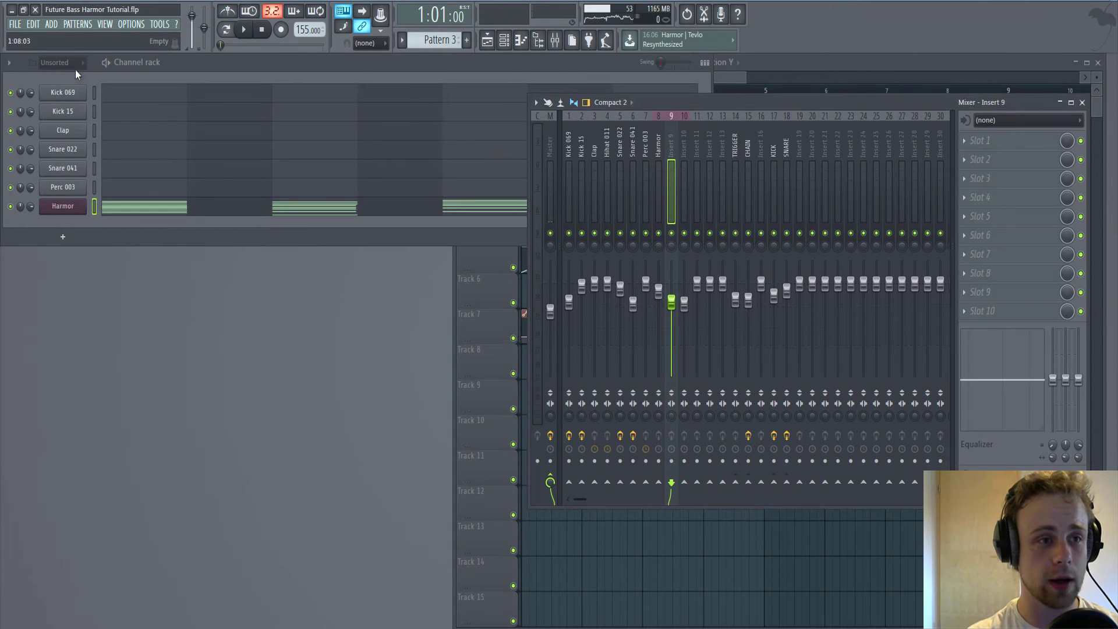
Add a new Harmor synth channel to the project
left_click(50, 26)
mouse_move(67, 38)
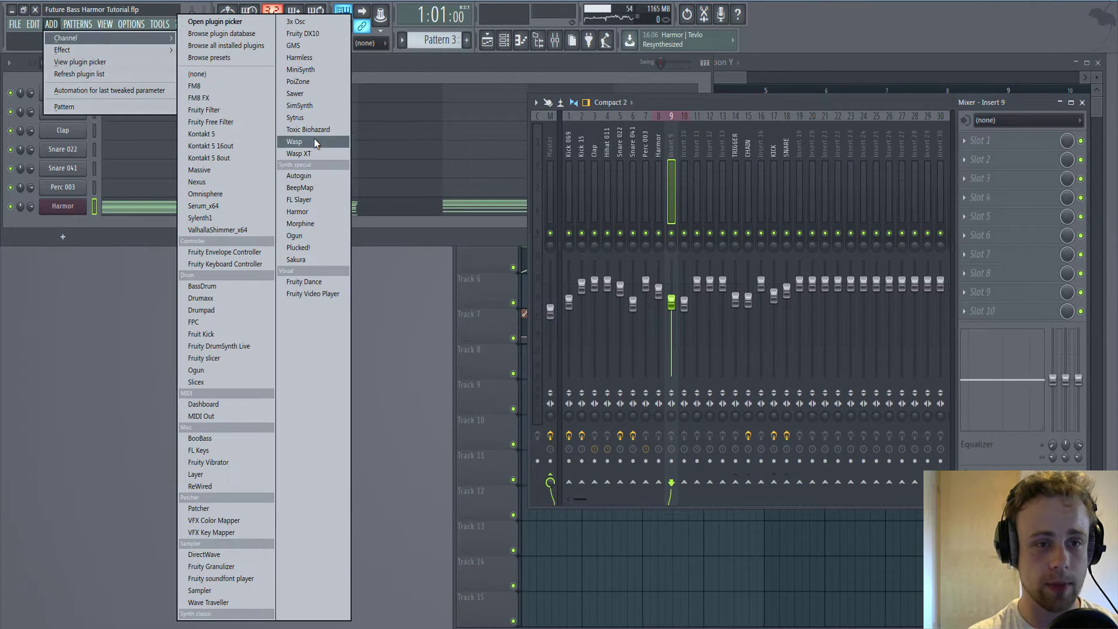
left_click(307, 211)
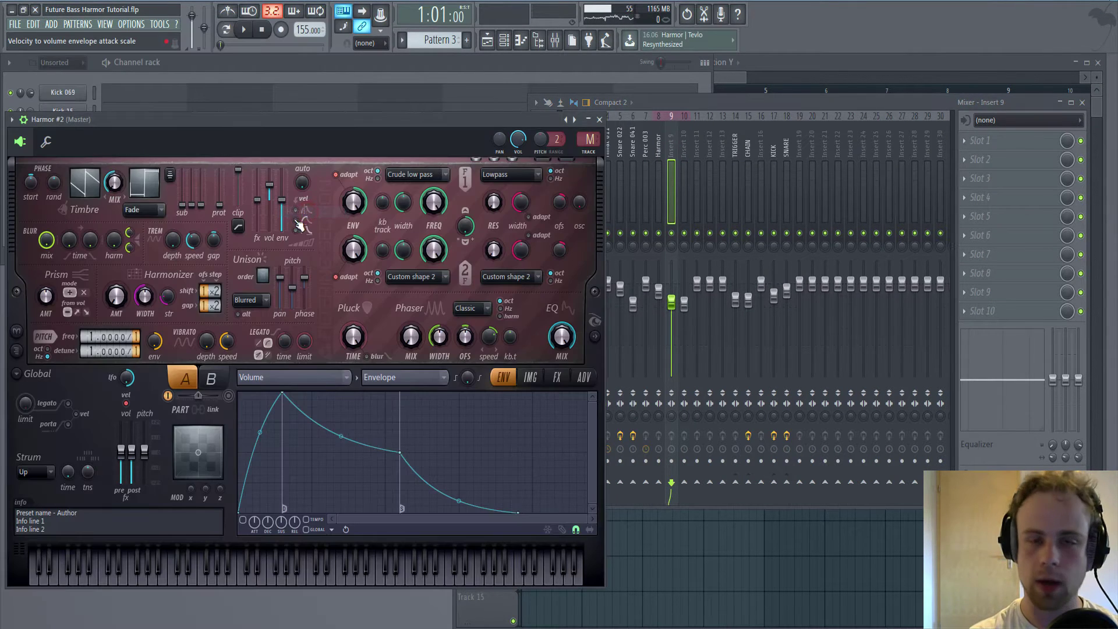
Link the new Harmor channel to mixer Insert 9 and route that track only to the CHAIN track
left_click(664, 100)
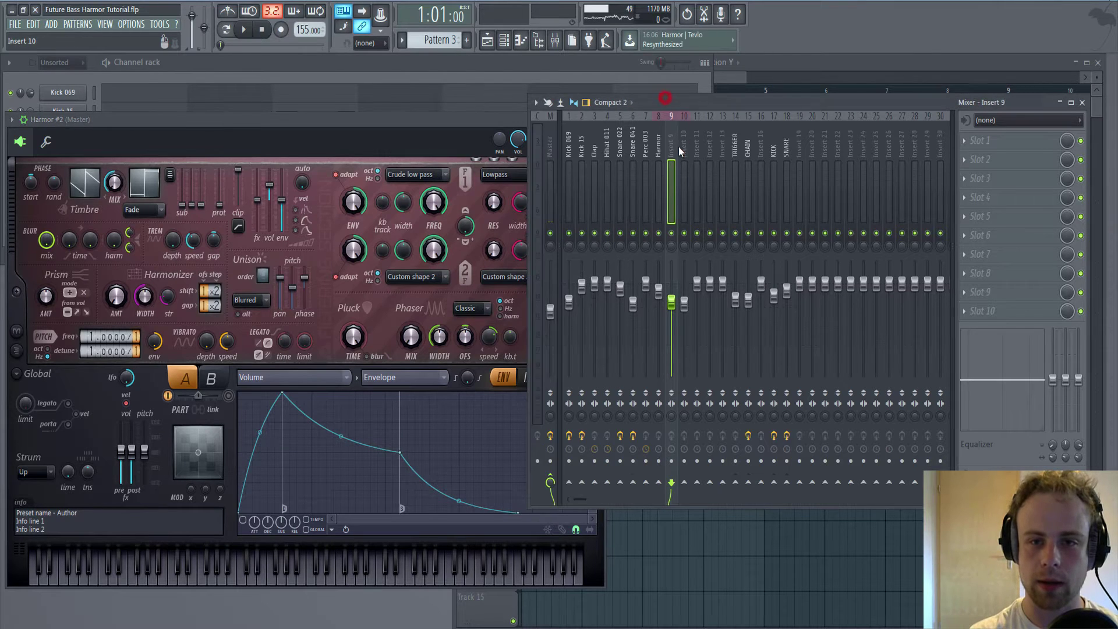
right_click(673, 147)
mouse_move(714, 186)
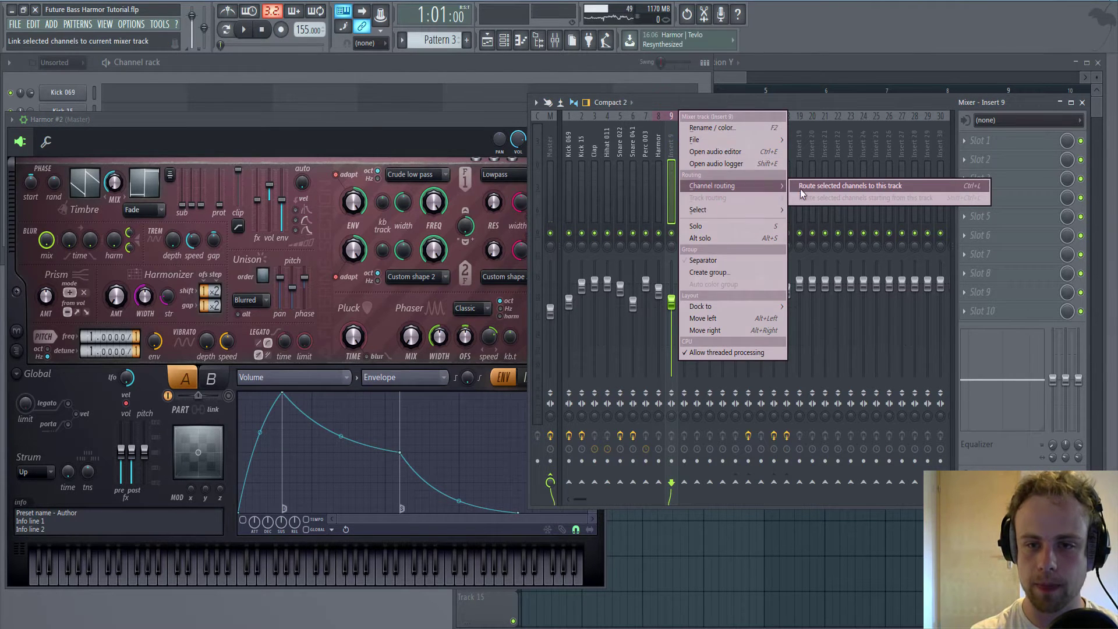
left_click(811, 188)
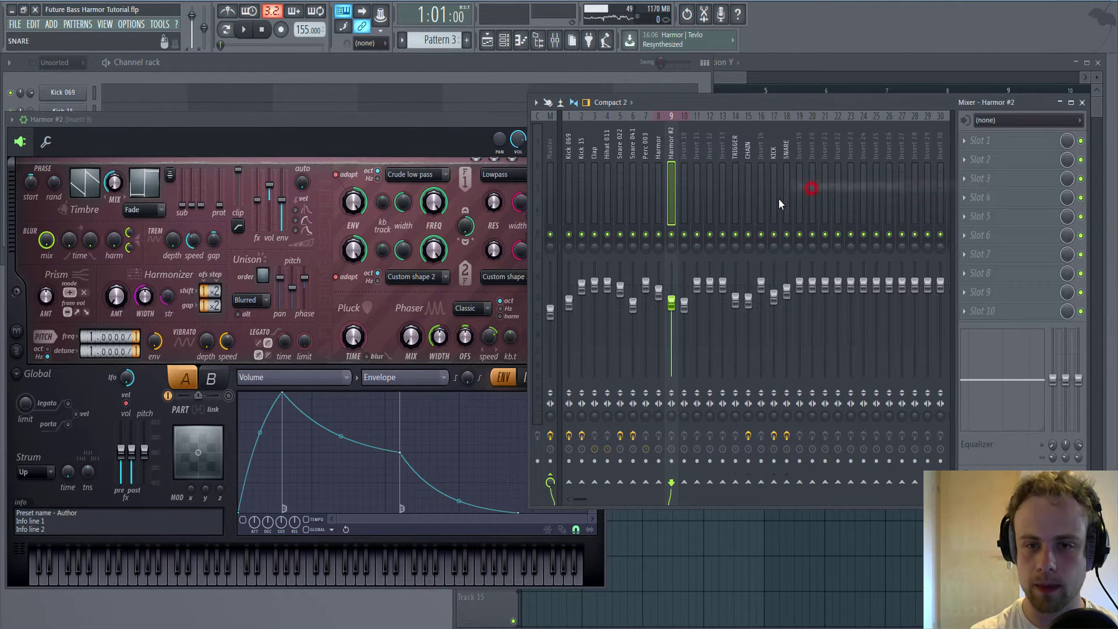
right_click(748, 481)
left_click(768, 496)
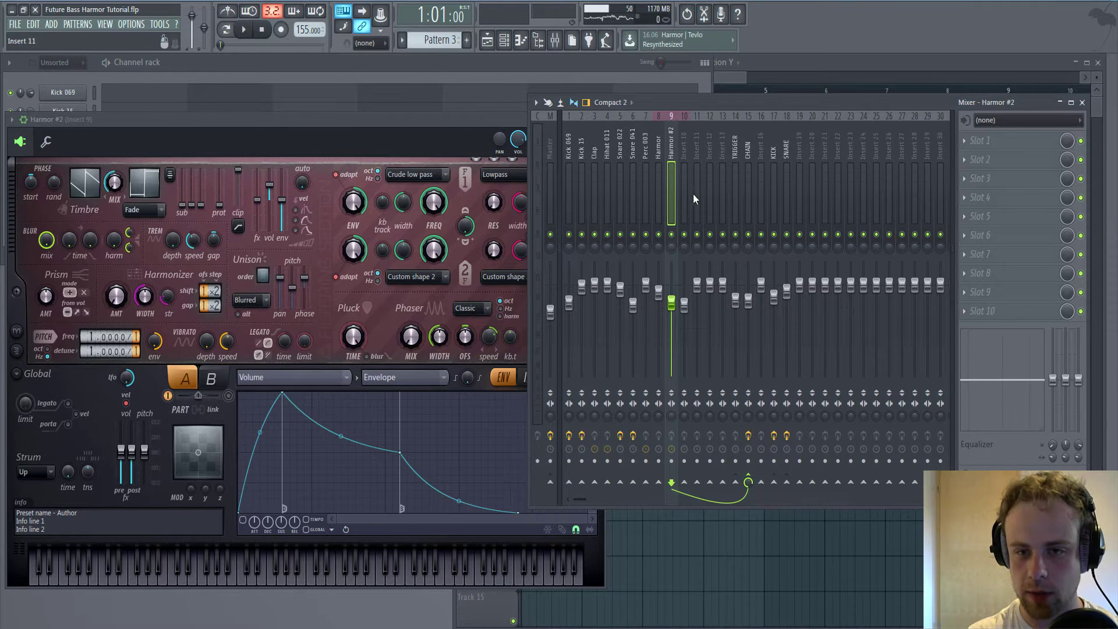
Create a new pattern named Baass
left_click_drag(452, 120, 512, 142)
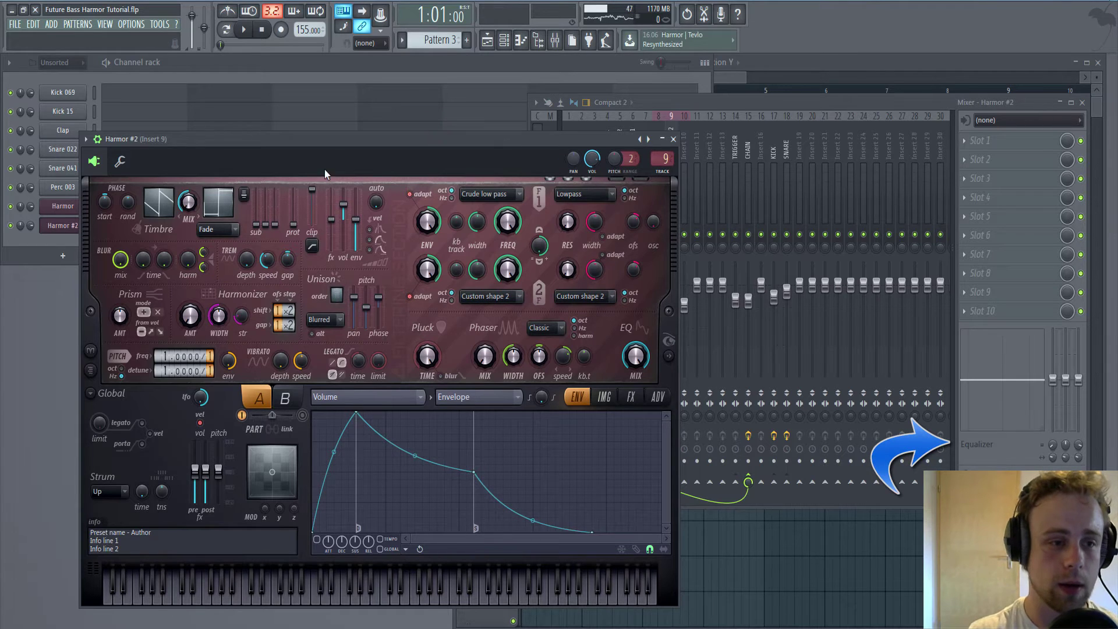
left_click(27, 257)
left_click(67, 227)
right_click(75, 225)
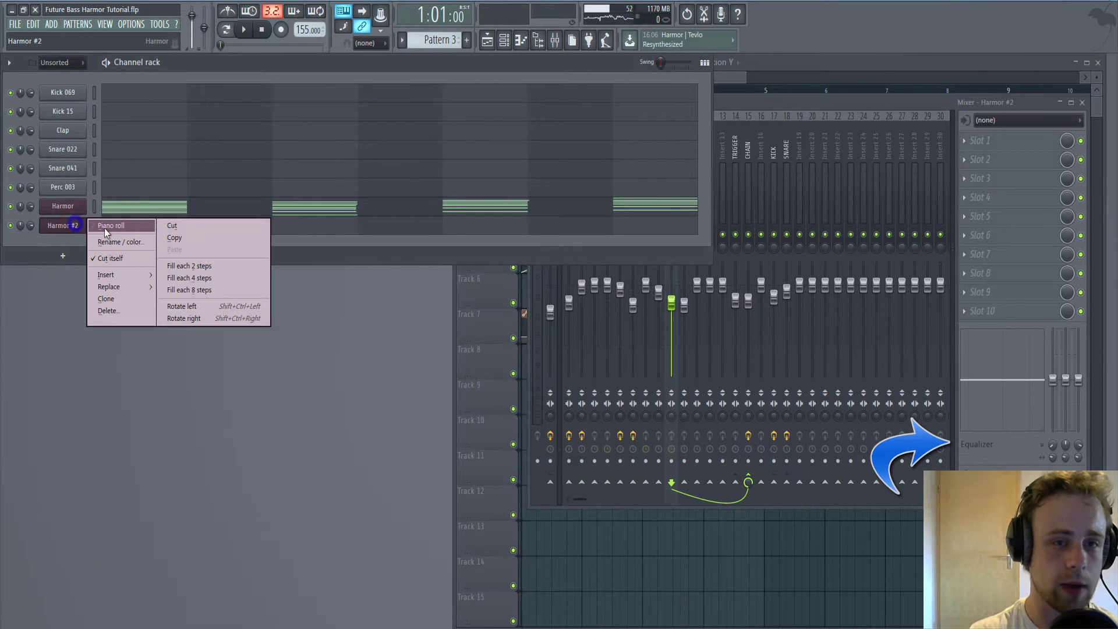
left_click(466, 39)
type("Baas")
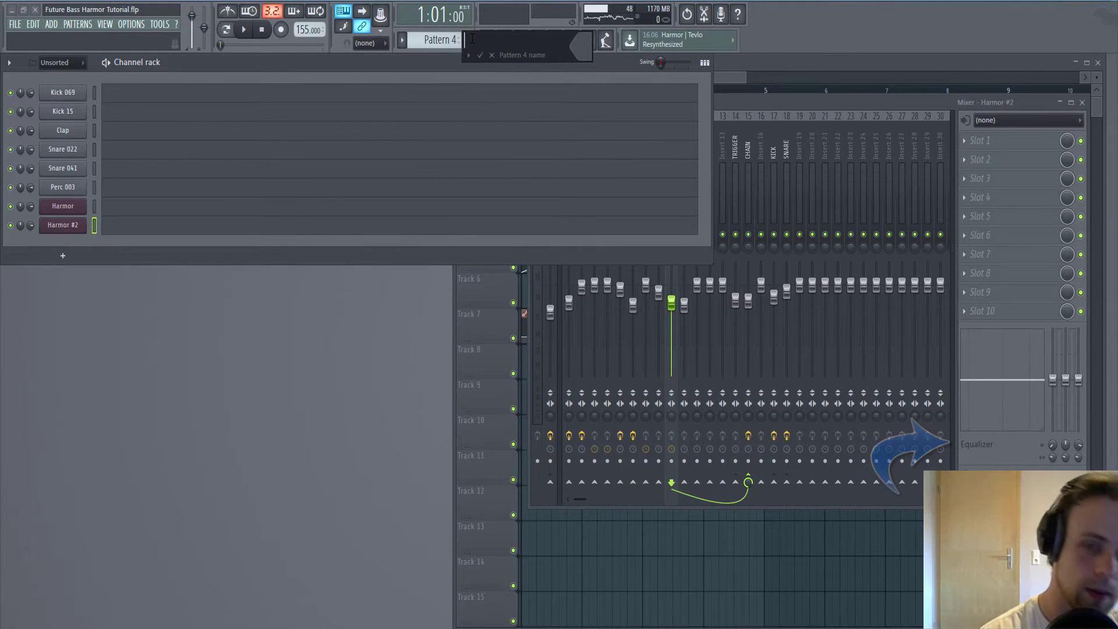
type("s")
key("Return")
Place a clip of the new pattern at bar 1 on Track 8 of the playlist
left_click(627, 516)
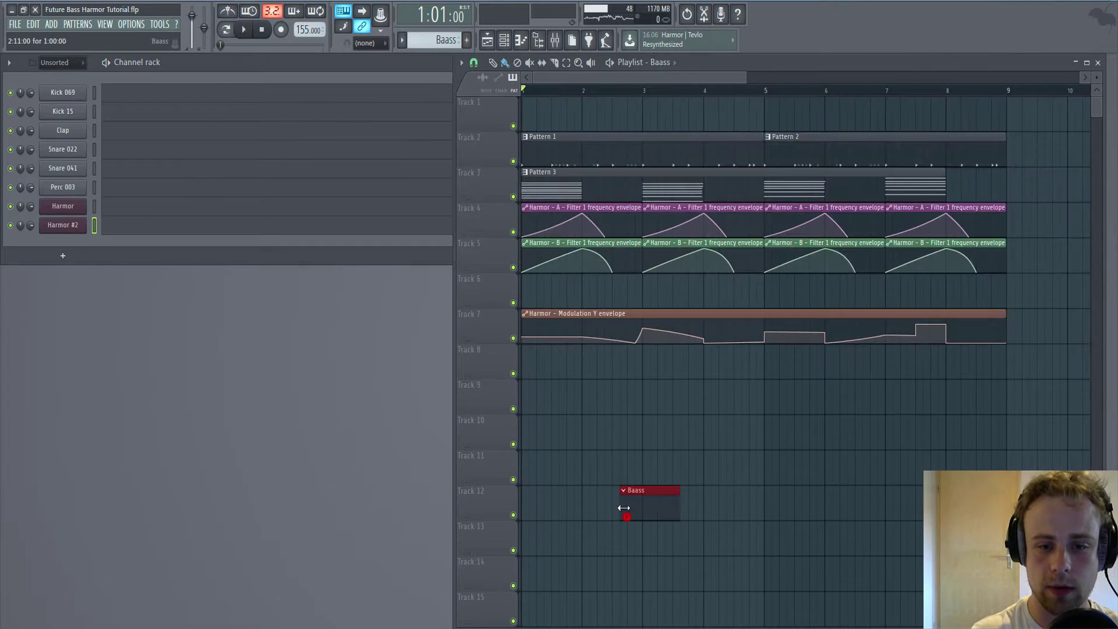
right_click(627, 502)
left_click(529, 368)
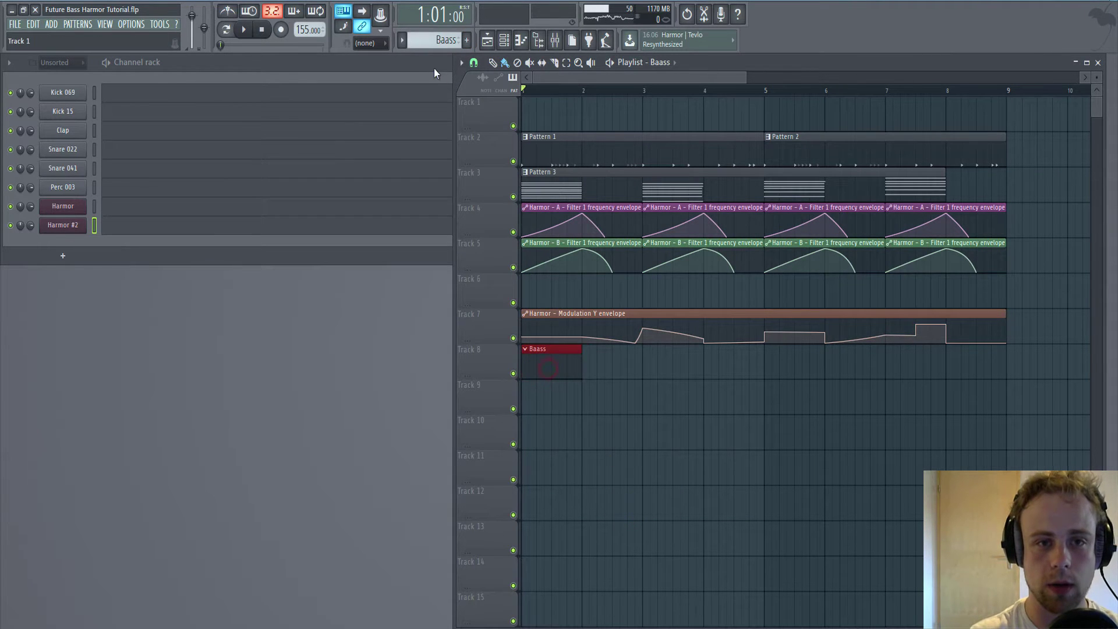
Rename the Baass pattern as Bass
left_click(442, 43)
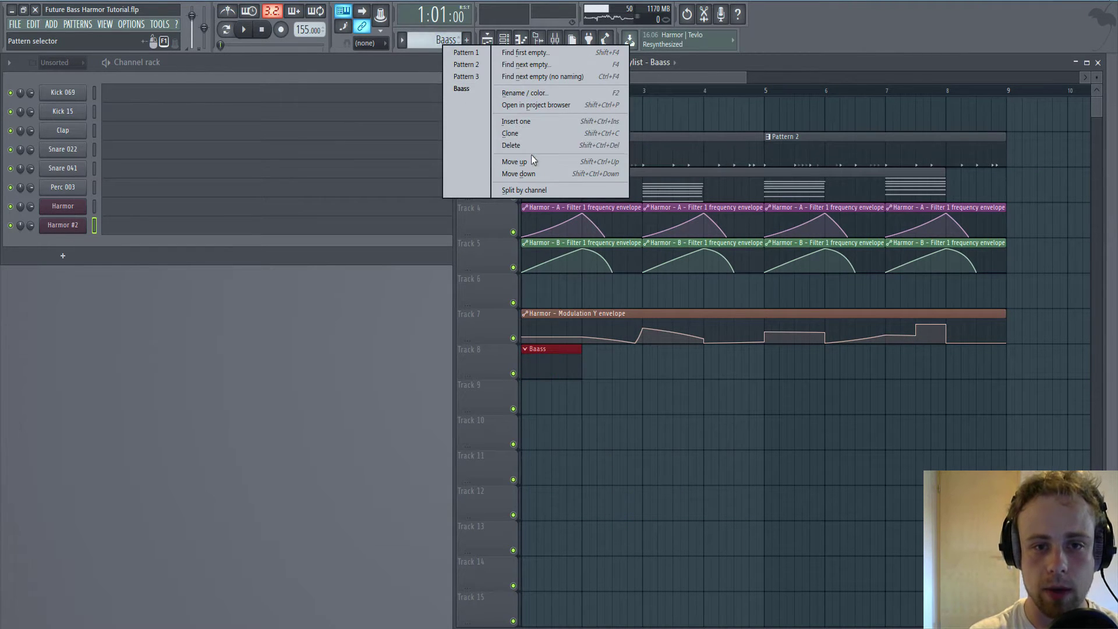
left_click(518, 121)
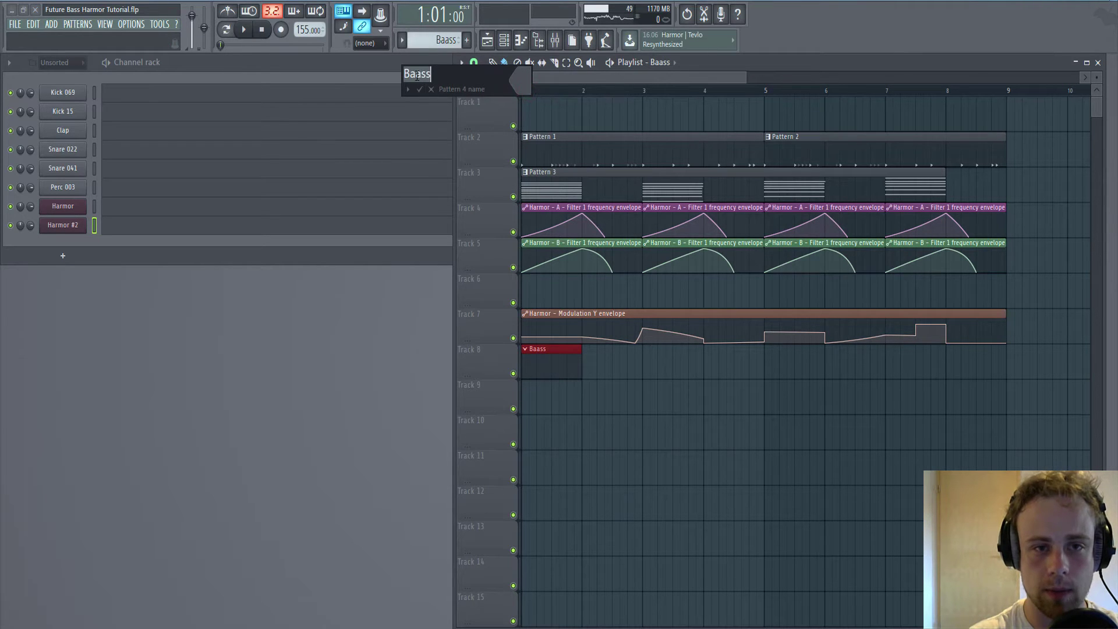
key("BackSpace")
key("Return")
Draw a D5 note at the start of Harmor #2's piano roll and shorten it to just under one beat
right_click(96, 223)
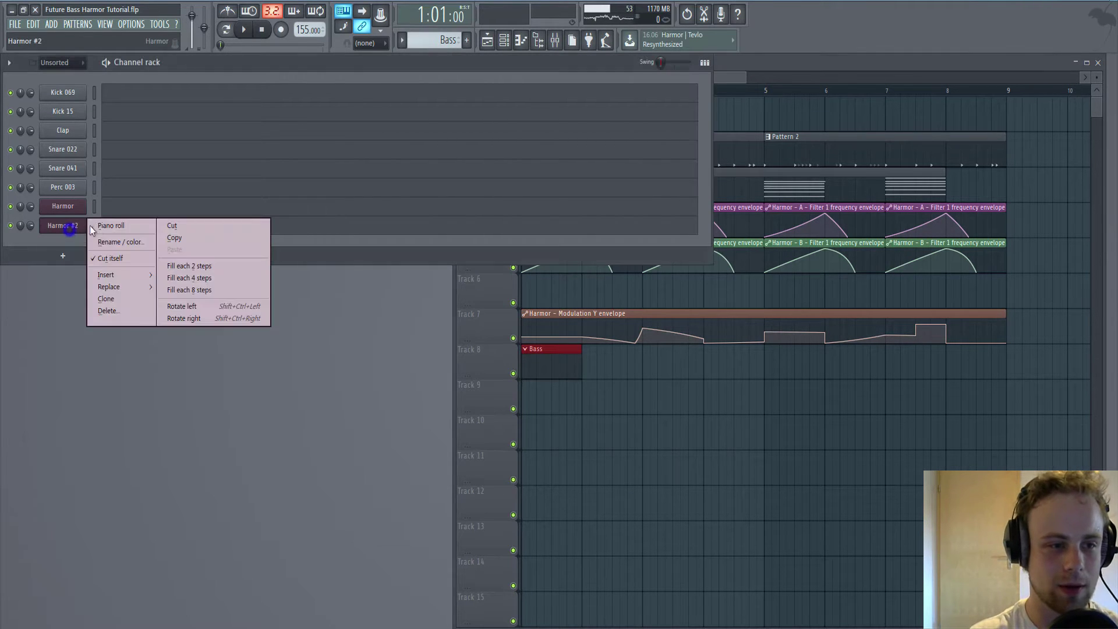
left_click(110, 226)
key("space")
left_click(149, 199)
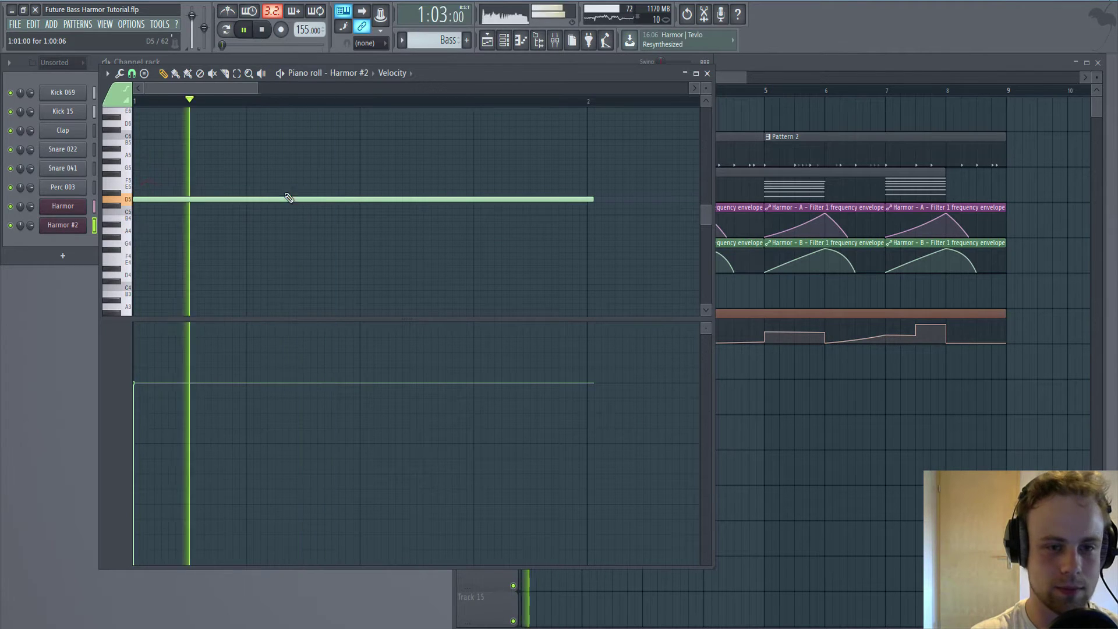
key("space")
left_click_drag(593, 202, 246, 214)
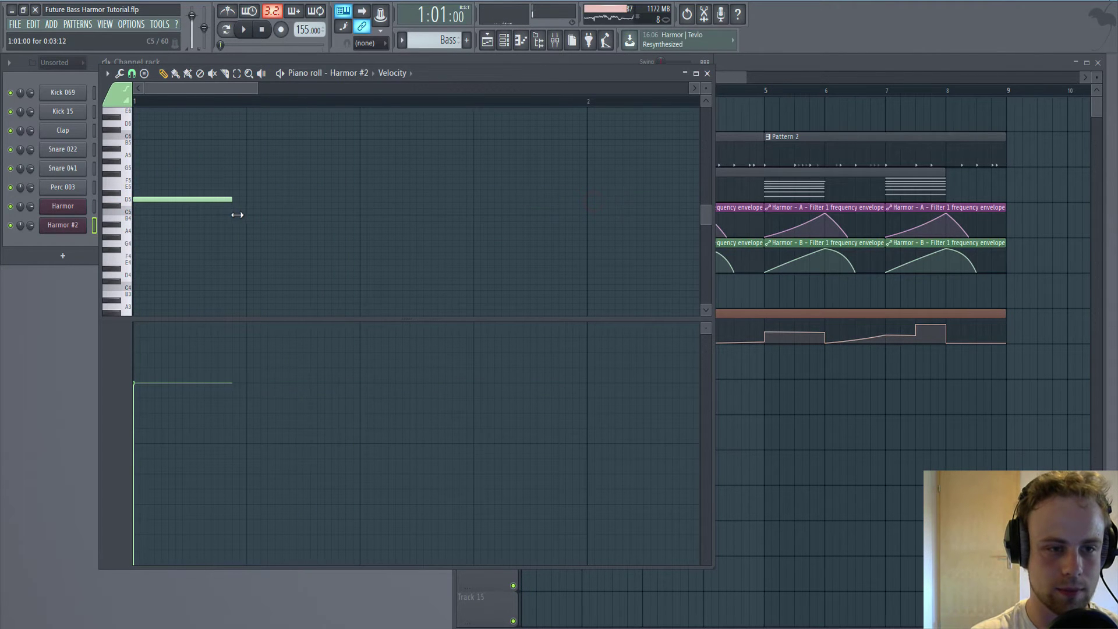
left_click_drag(239, 262, 240, 227)
Set the pitch frequency divider in Harmor #2 to 4
left_click(76, 225)
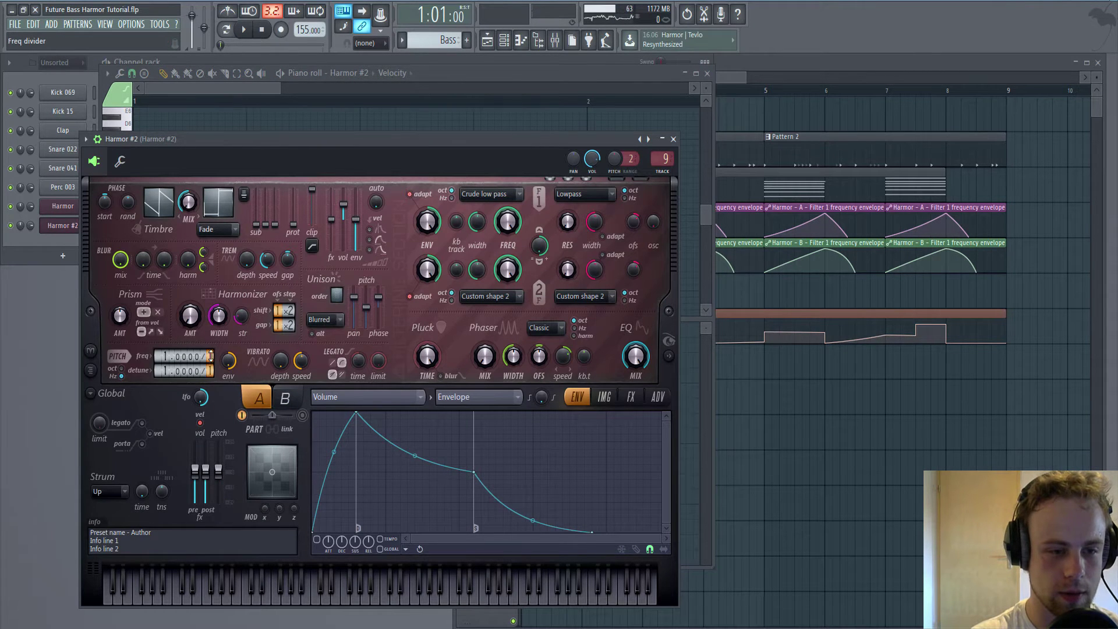
left_click_drag(210, 356, 211, 369)
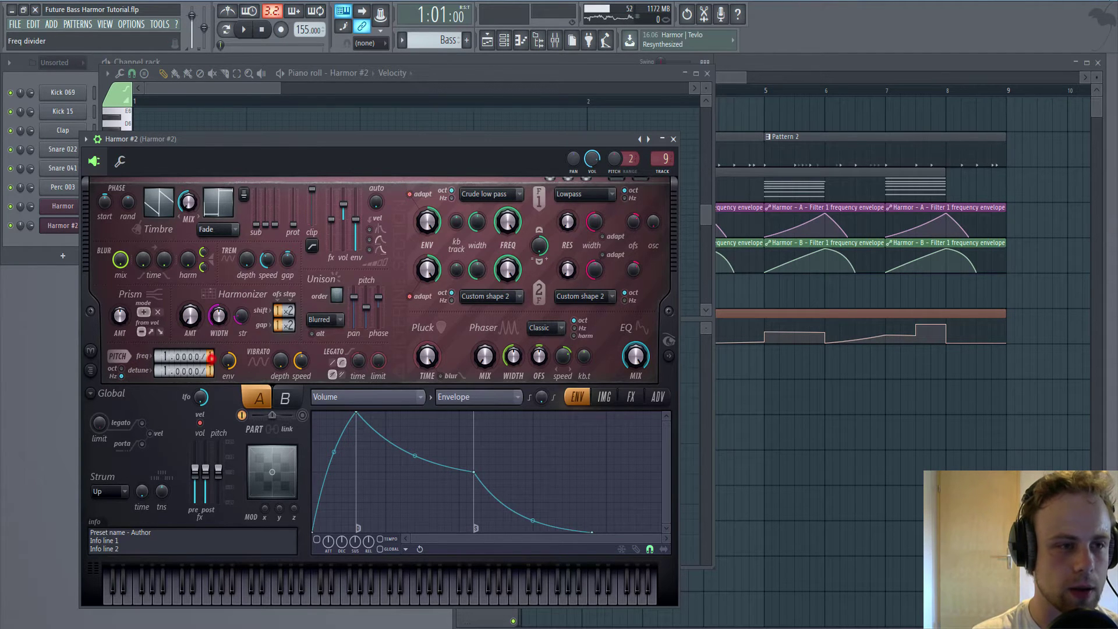
left_click_drag(210, 356, 210, 351)
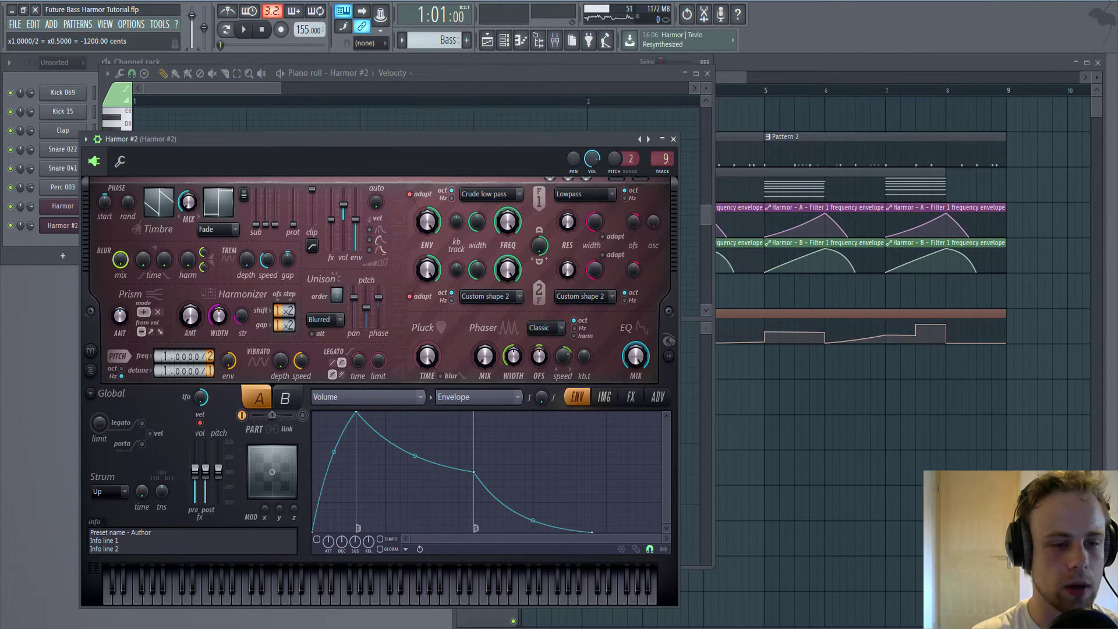
left_click_drag(210, 356, 210, 349)
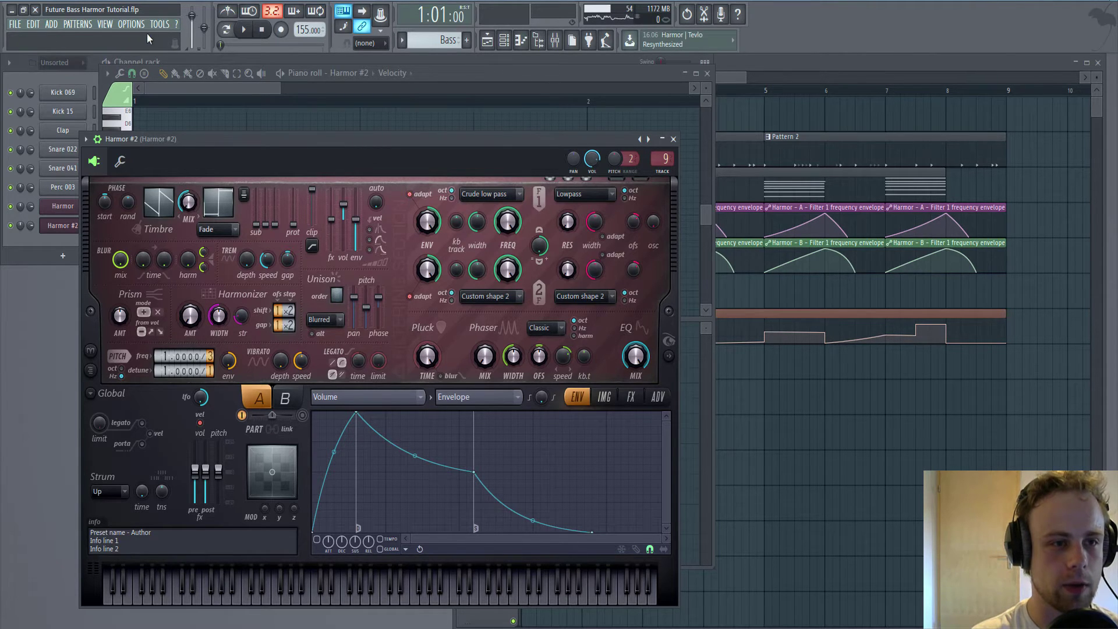
mouse_move(207, 349)
left_mouse_down()
mouse_move(217, 350)
mouse_move(212, 373)
left_mouse_up()
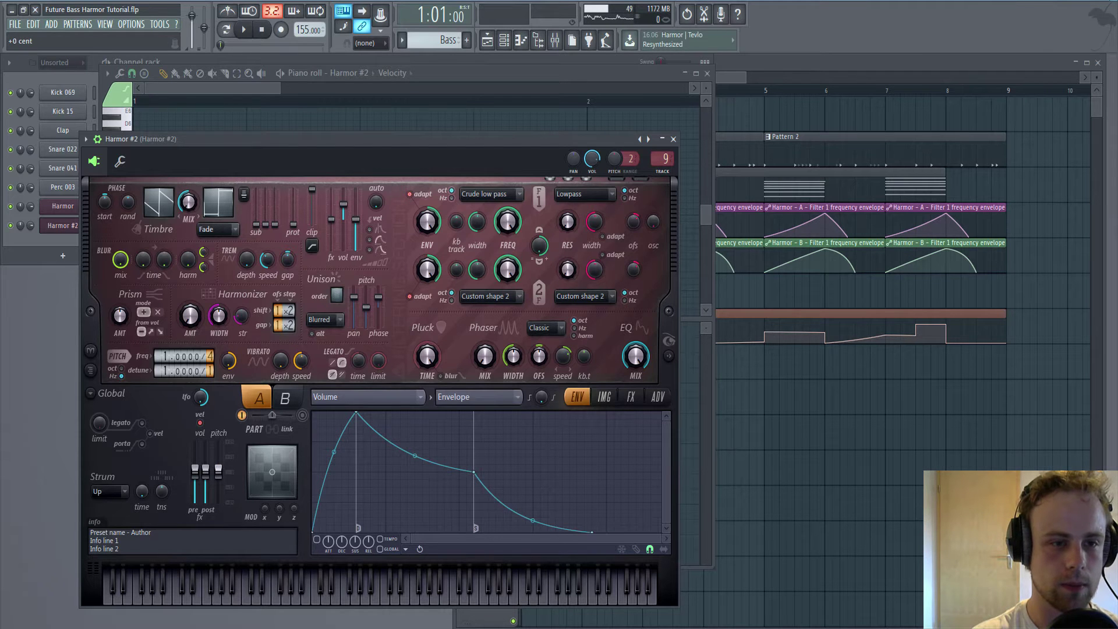
Lengthen the D5 note in Harmor #2's piano roll to fill the whole first bar and remove stray notes
key("space")
left_click(444, 76)
key("space")
right_click(270, 231)
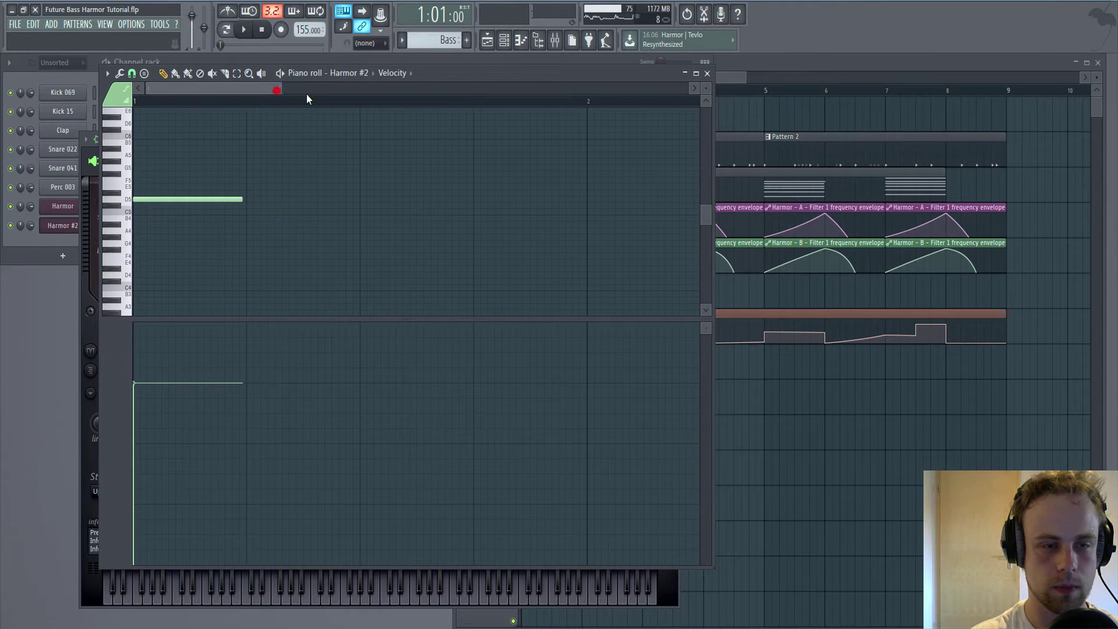
left_click_drag(277, 90, 171, 93)
left_click_drag(282, 90, 543, 125)
mouse_move(172, 215)
left_mouse_down()
mouse_move(207, 205)
mouse_move(285, 211)
left_mouse_up()
key("space")
right_click(179, 216)
left_click(172, 199)
right_click(182, 198)
key("space")
key("space")
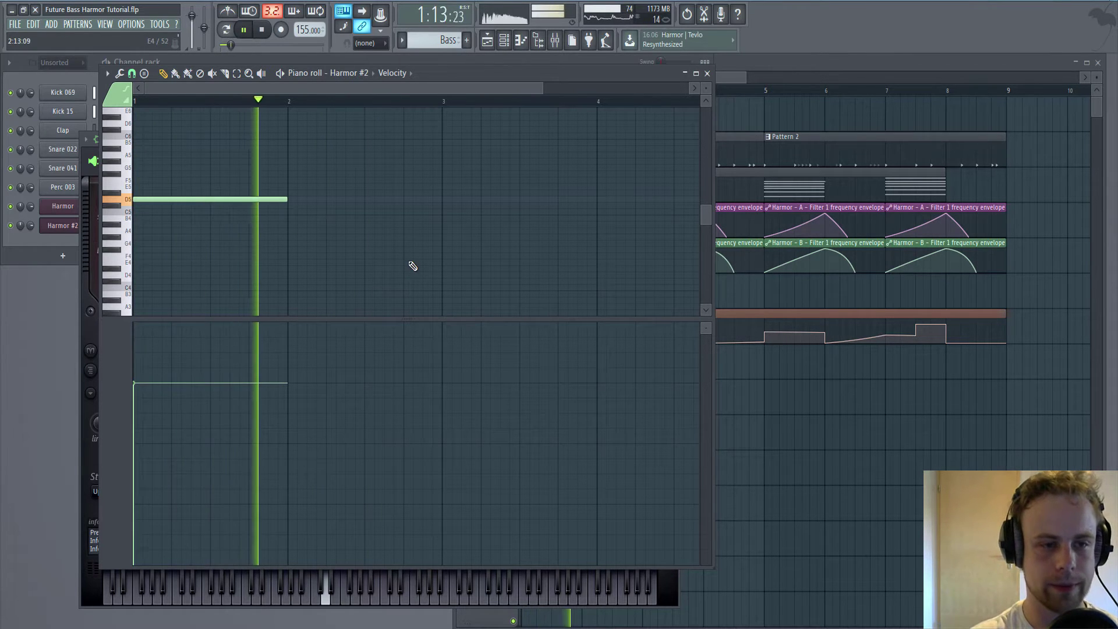
Add a one-bar A4 note at bar 3, deleting the misplaced G#4 note beside it
left_click_drag(438, 241, 444, 237)
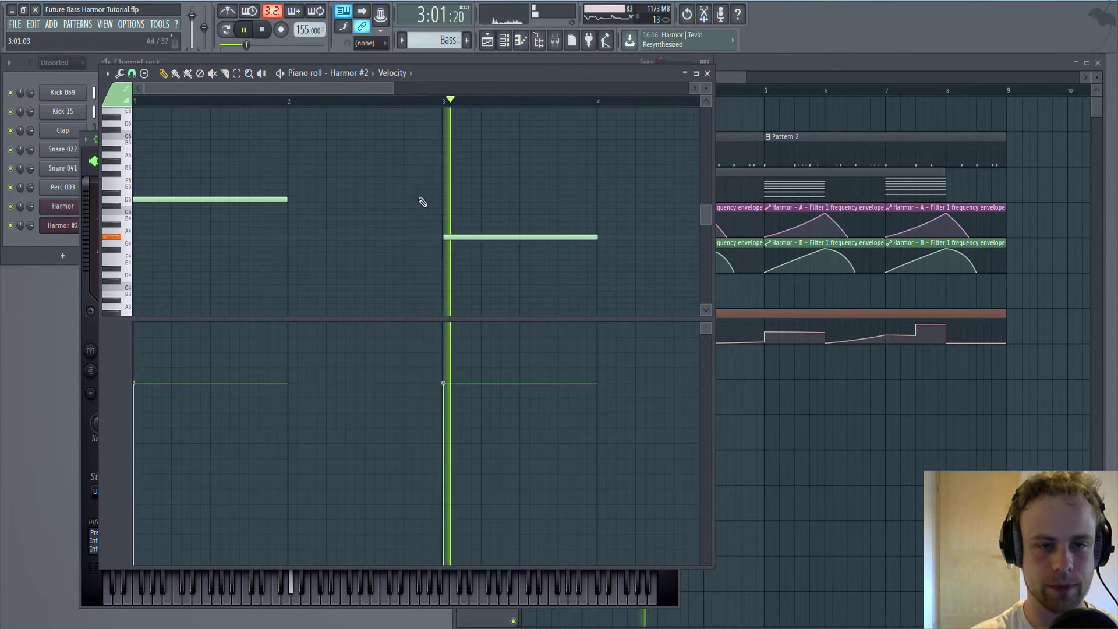
left_click_drag(320, 83, 431, 115)
key("space")
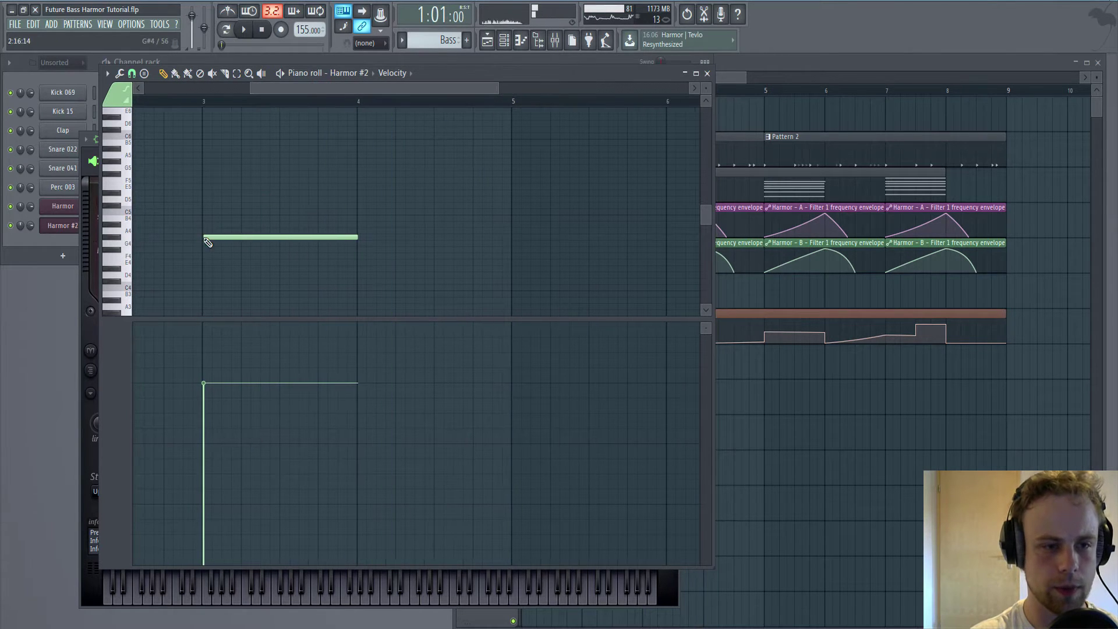
left_click(218, 231)
left_click_drag(218, 233, 203, 232)
right_click(215, 236)
left_click_drag(305, 89, 332, 89)
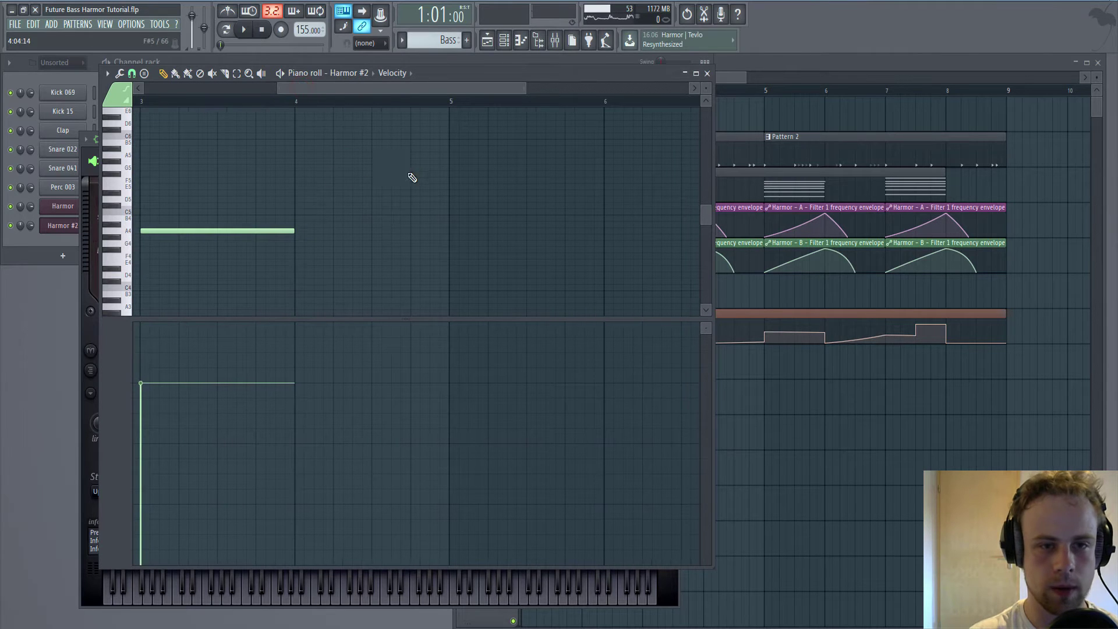
Add a one-bar E5 note at bar 5 of the bass line
key("space")
left_click_drag(526, 86, 707, 81)
scroll(437, 187, "up", 1)
key("space")
left_click(319, 189)
left_click_drag(319, 188, 307, 180)
key("space")
Add a one-bar G5 note to the bass line and place it at bar 7
left_click_drag(457, 138, 407, 159)
left_click_drag(358, 89, 67, 103)
left_click_drag(453, 91, 553, 90)
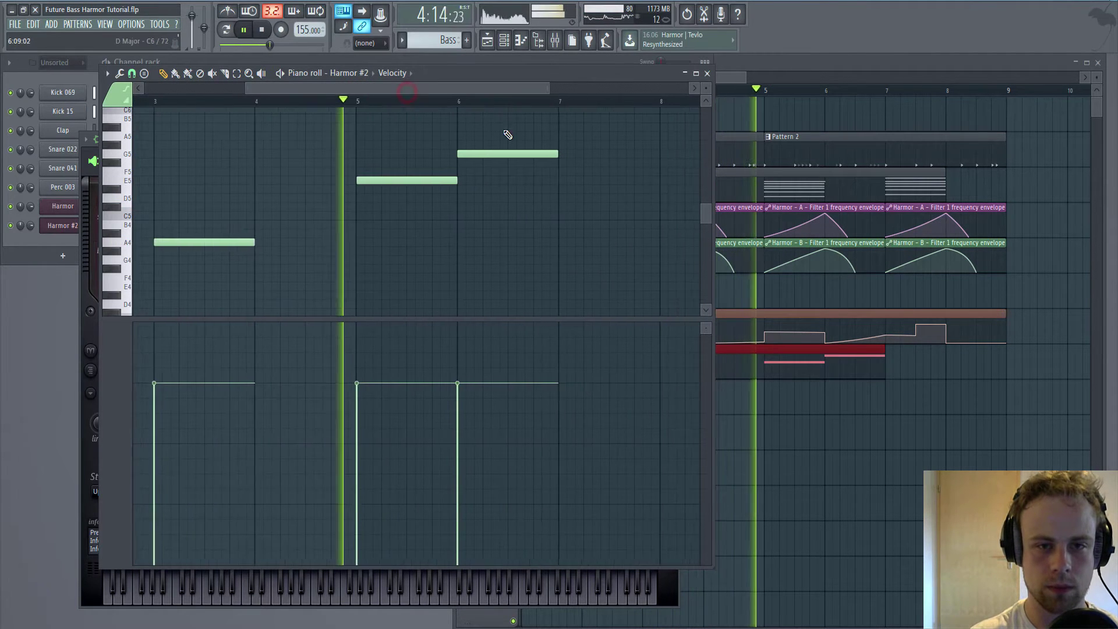
left_click(488, 146)
right_click(488, 147)
left_click_drag(491, 150, 592, 157)
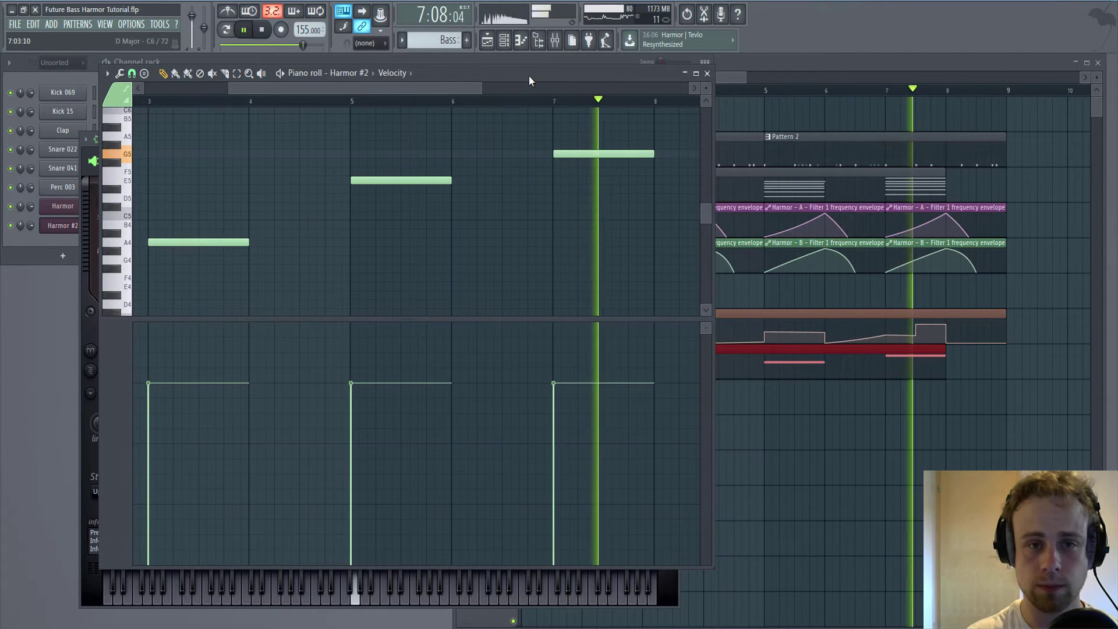
Lower the Harmor #2 mixer track's volume slightly while the song plays
left_click_drag(529, 75, 545, 106)
left_click(555, 39)
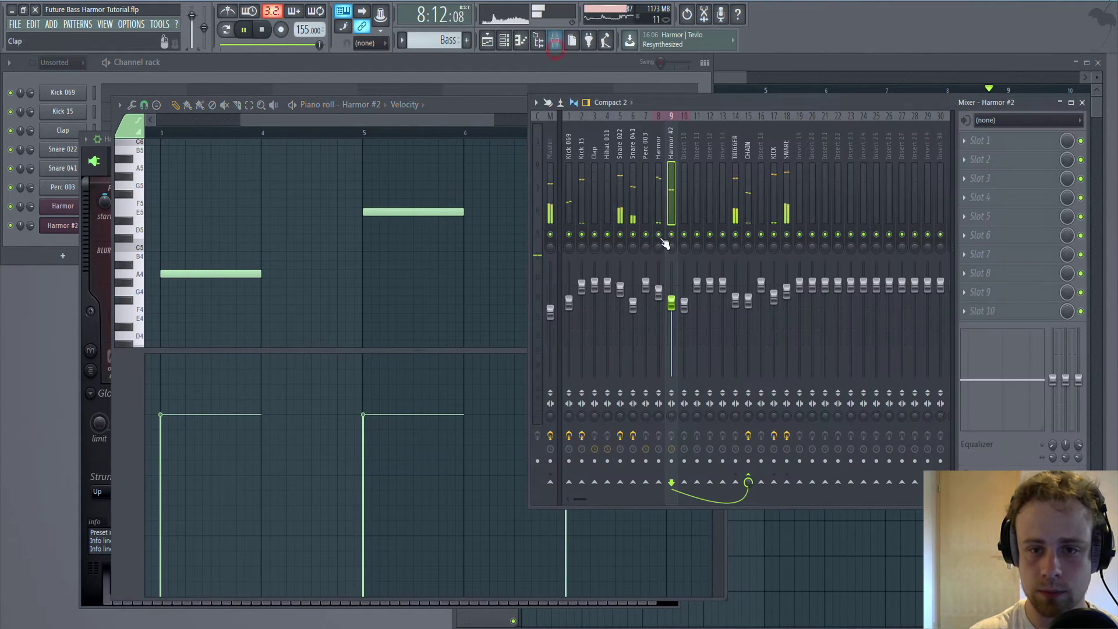
left_click_drag(671, 303, 672, 309)
left_click(658, 250)
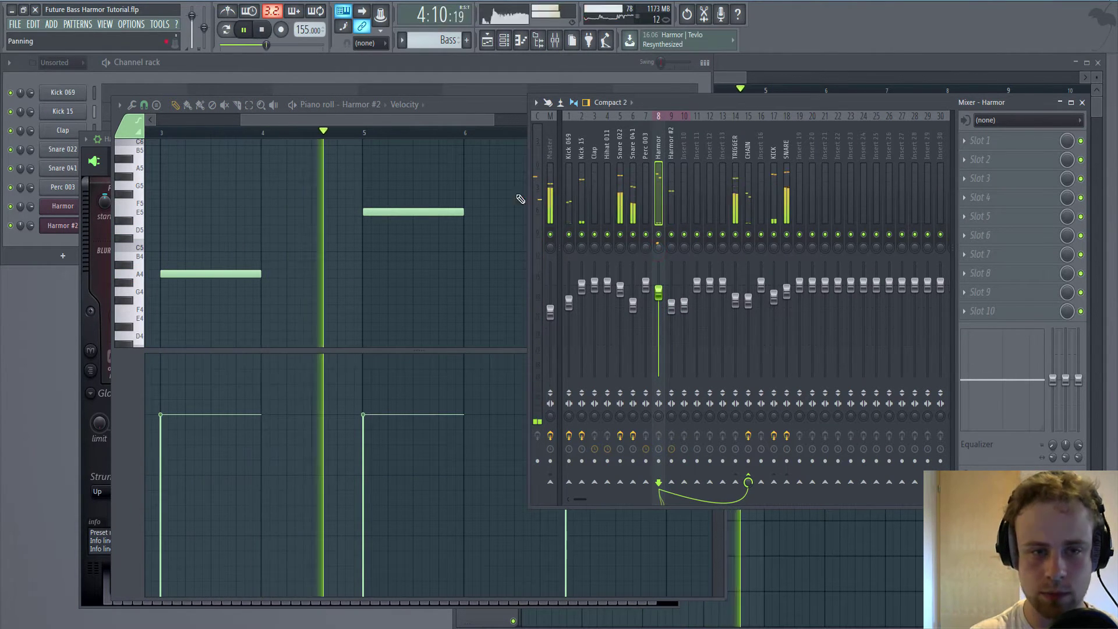
left_click(380, 120)
left_click_drag(490, 120, 623, 119)
scroll(254, 141, "left", 4)
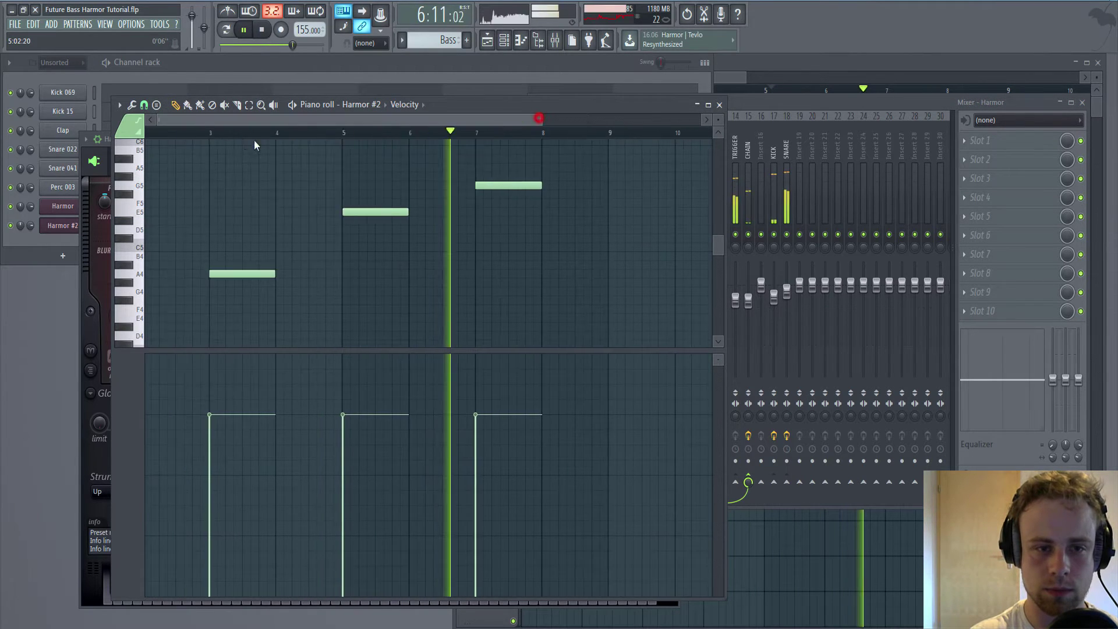
Open the Harmor #2 synth window and stop the song playback
left_click(31, 257)
right_click(58, 225)
left_click(65, 226)
left_click(66, 226)
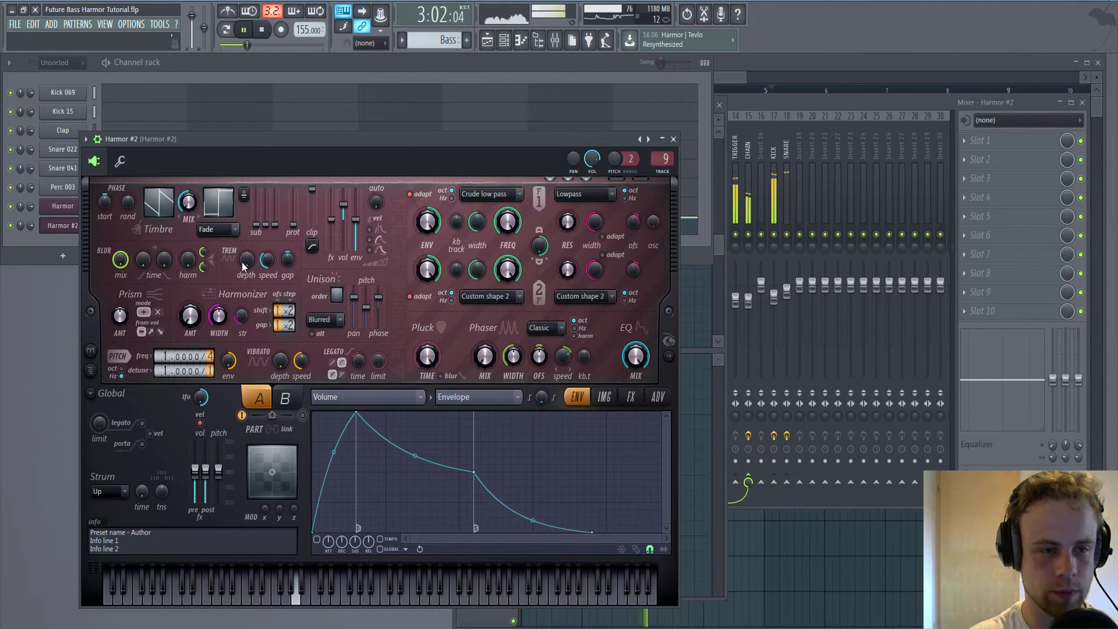
key("space")
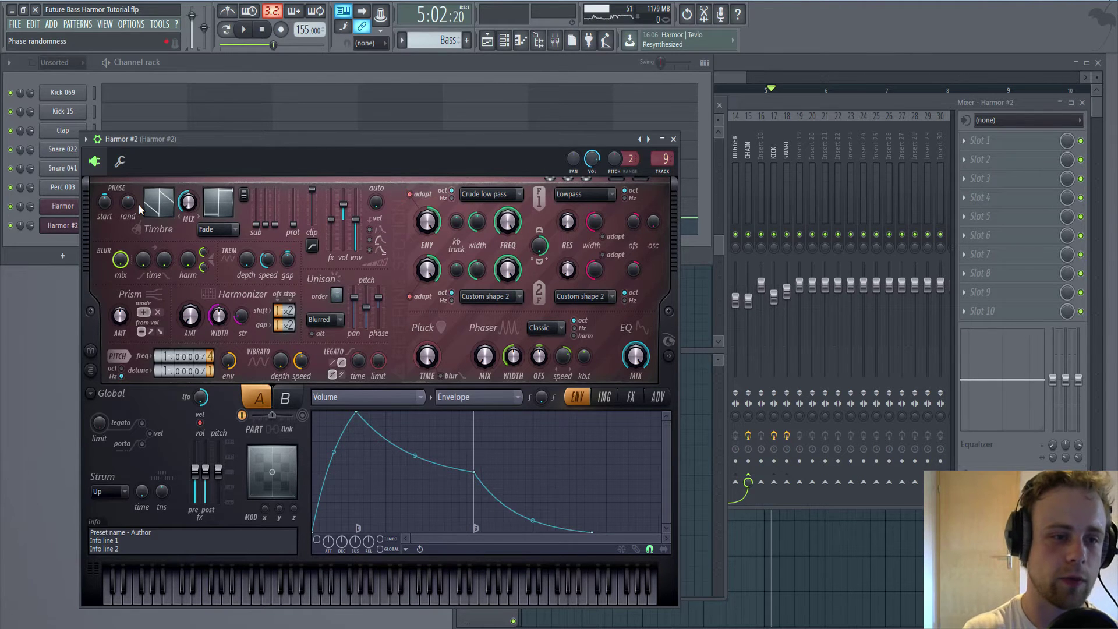
Reduce Harmor #2's Timbre 1 waveform to a sine by lowering every harmonic level above the first to zero
left_click(158, 201)
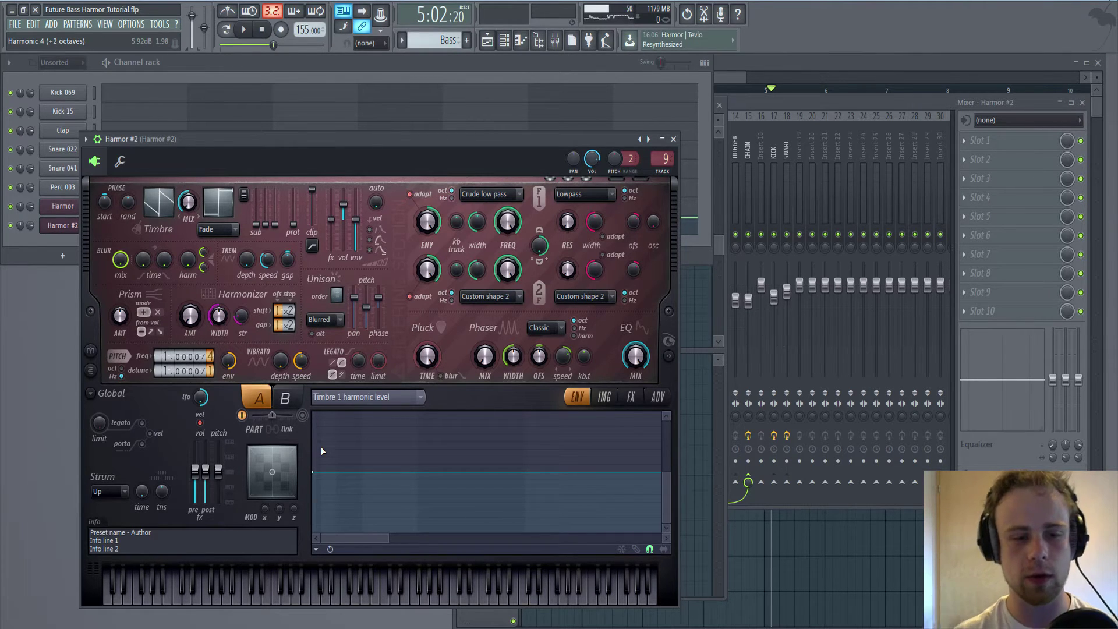
left_click_drag(313, 472, 323, 527)
right_click(319, 472)
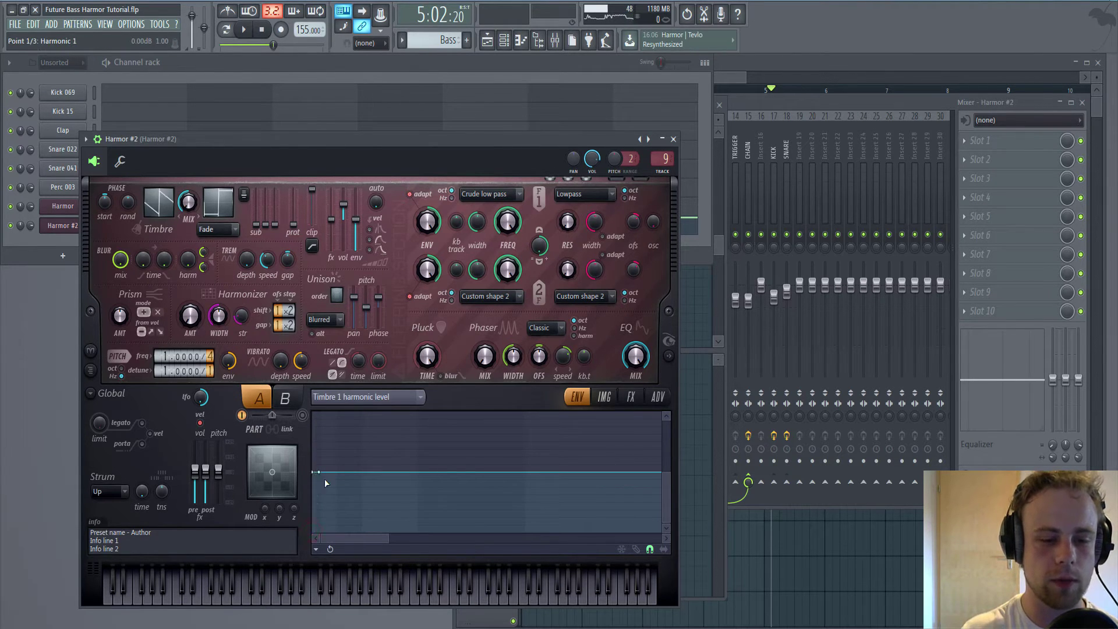
left_click_drag(319, 474, 314, 533)
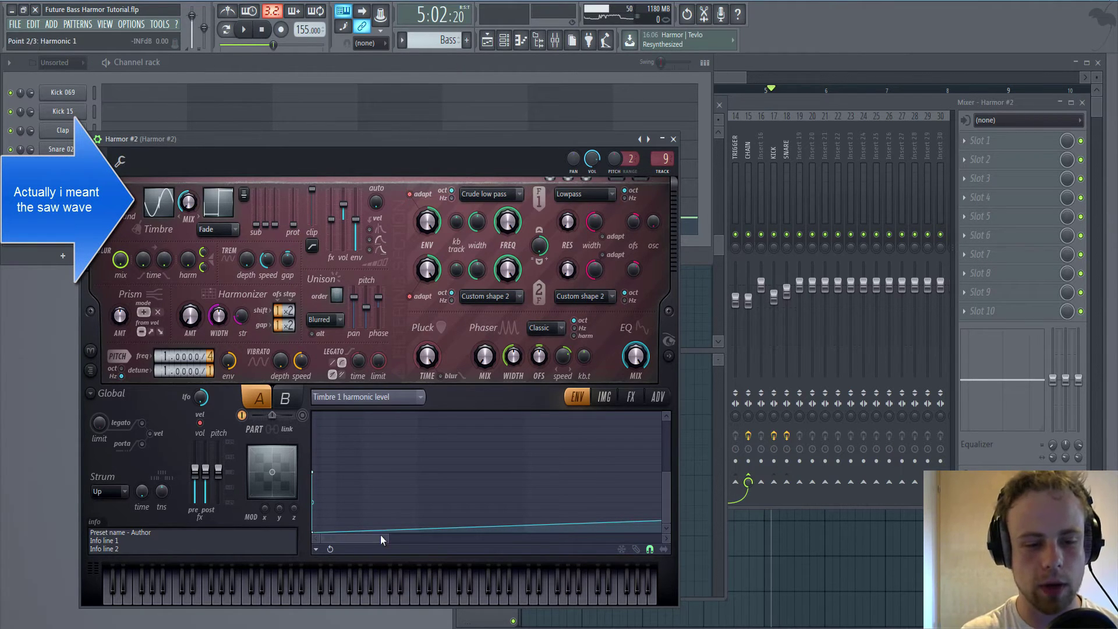
left_click_drag(380, 537, 669, 549)
left_click_drag(662, 473, 373, 516)
Raise the Harmor #2 mixer track's volume slightly during song playback
key("space")
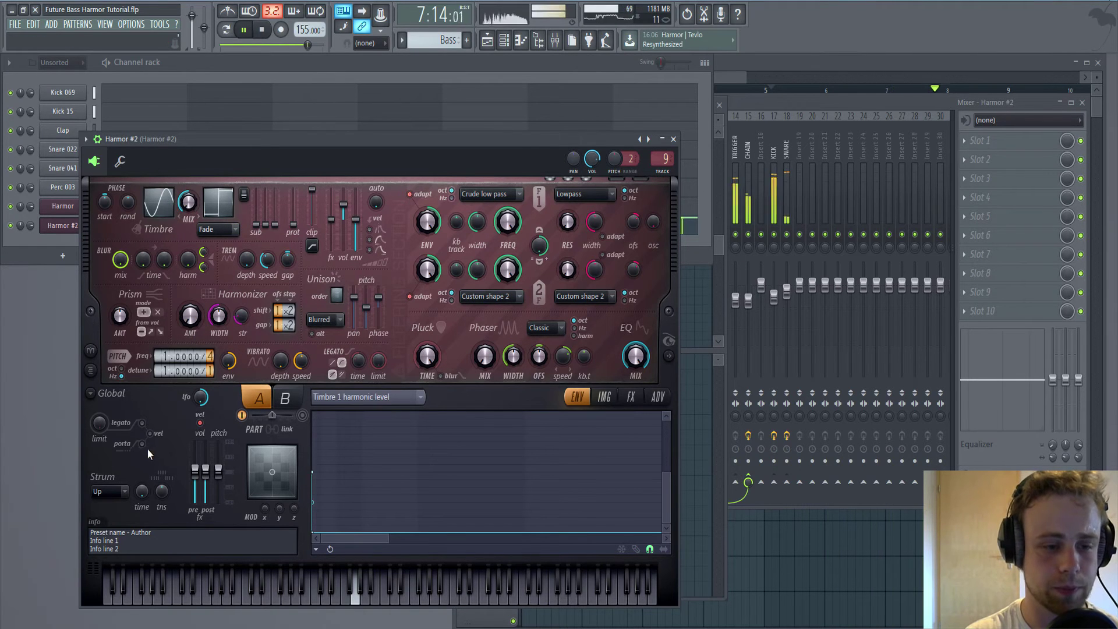
left_click(771, 108)
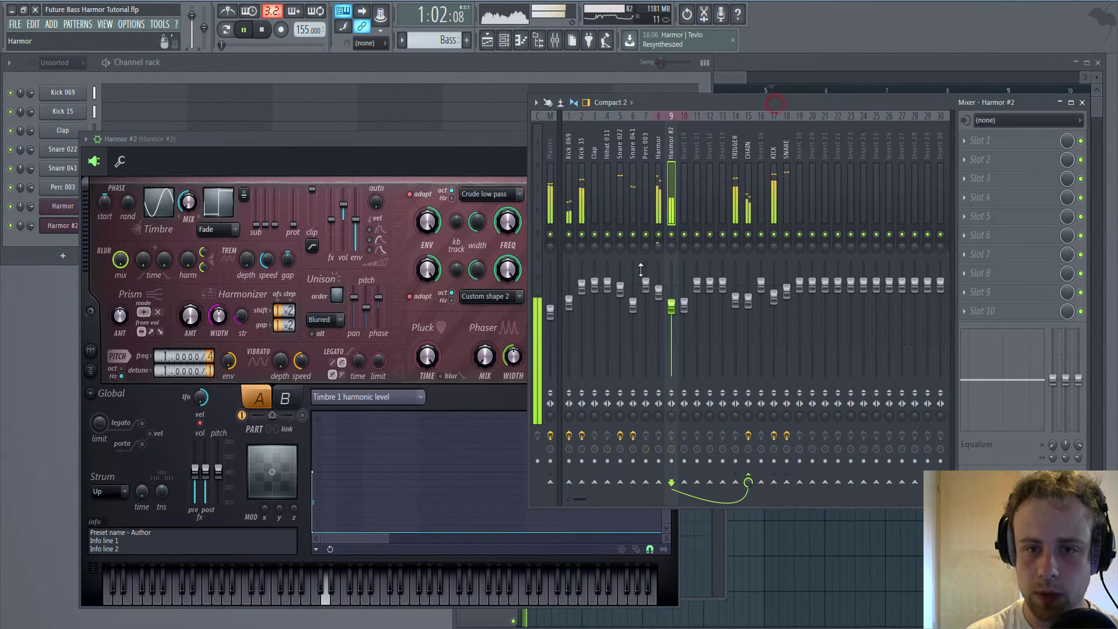
left_click_drag(671, 305, 671, 290)
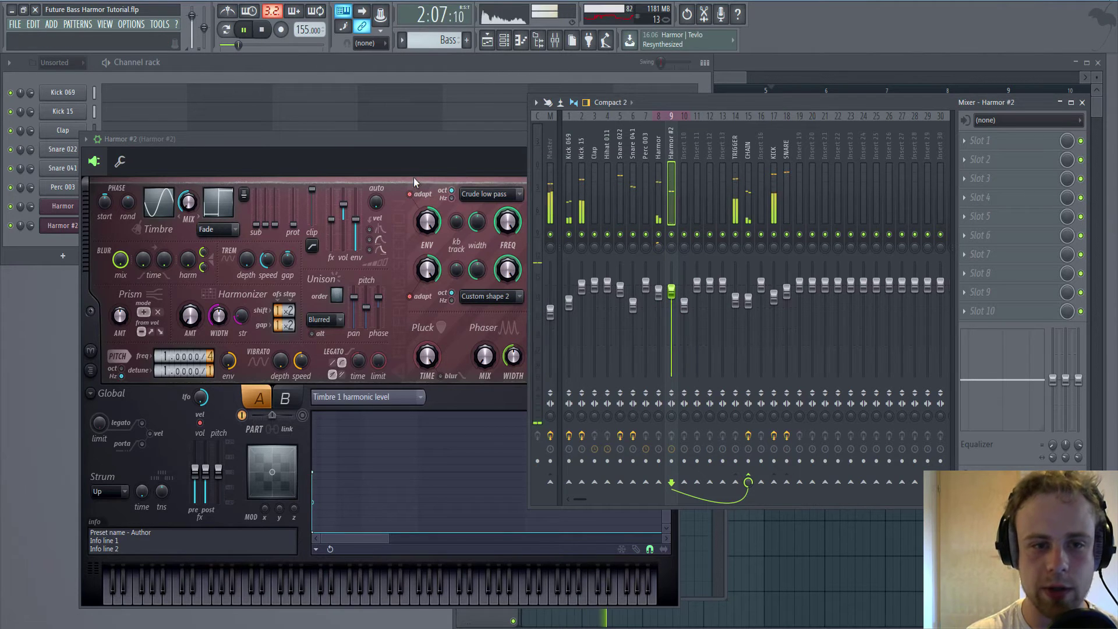
Set Harmor #2's distortion type to Bitjam and adjust its amount, asymmetry and mix during playback, with the mix at about 60%
left_click(423, 150)
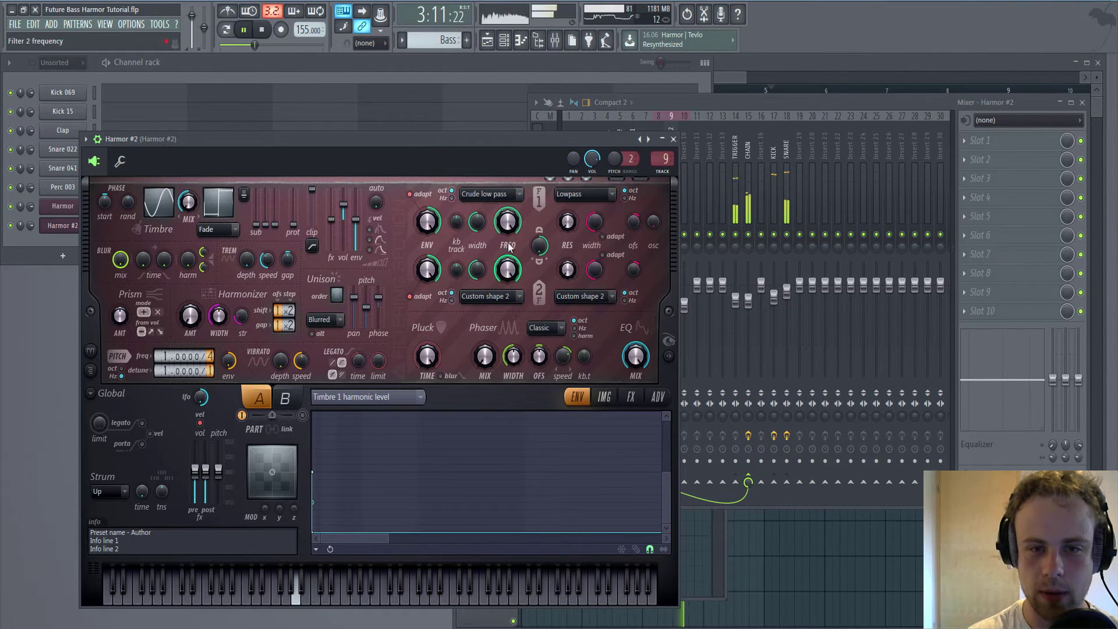
left_click(630, 396)
key("space")
left_click(416, 431)
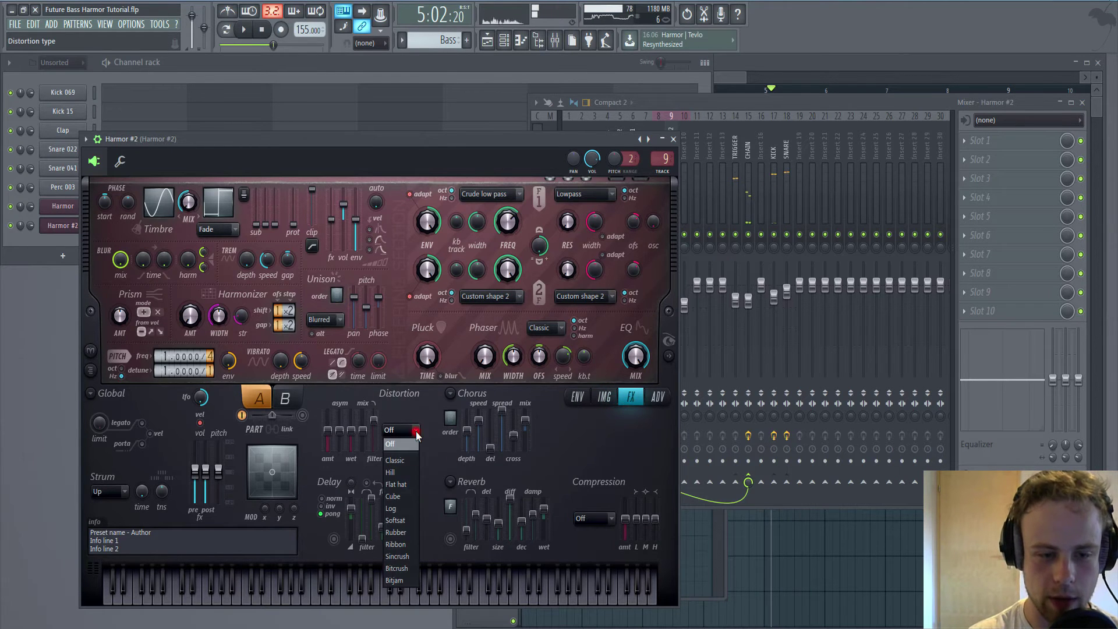
left_click(402, 580)
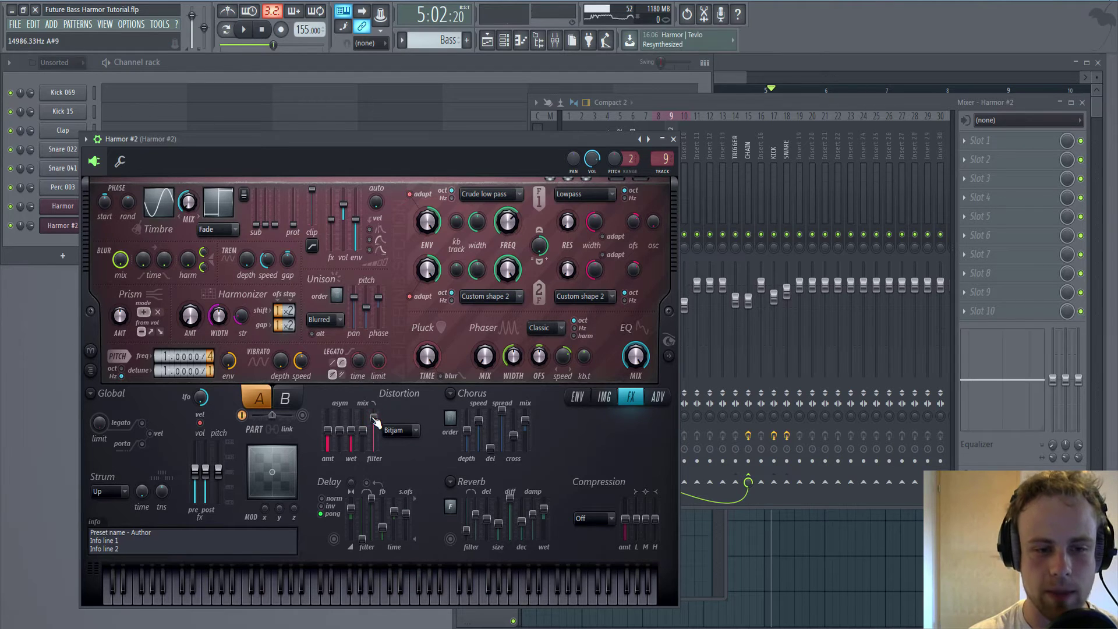
key("space")
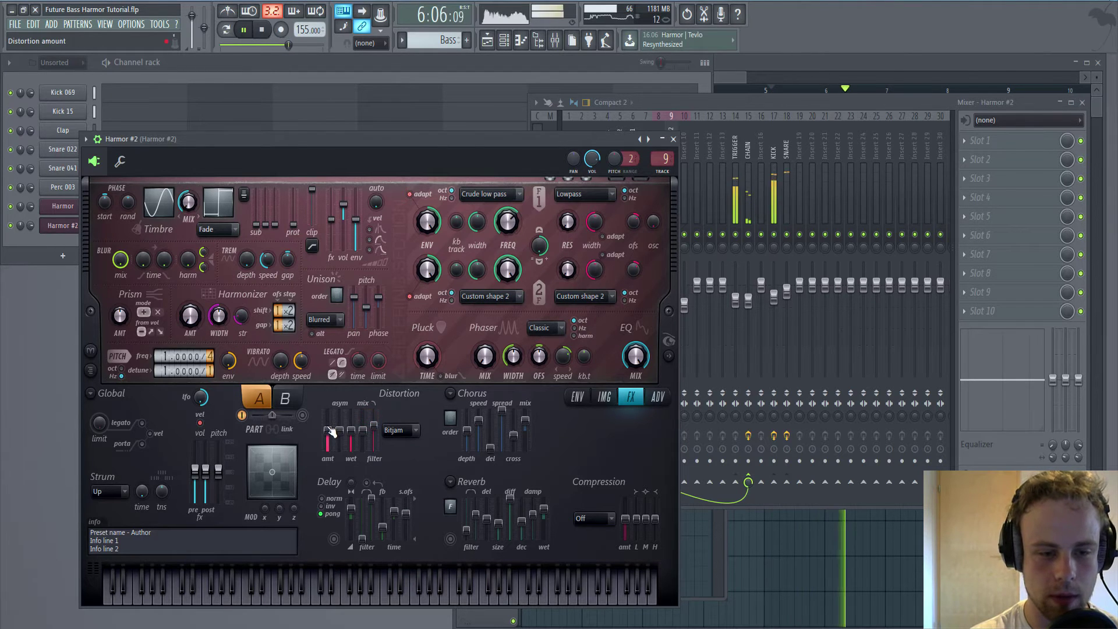
left_click_drag(329, 430, 339, 417)
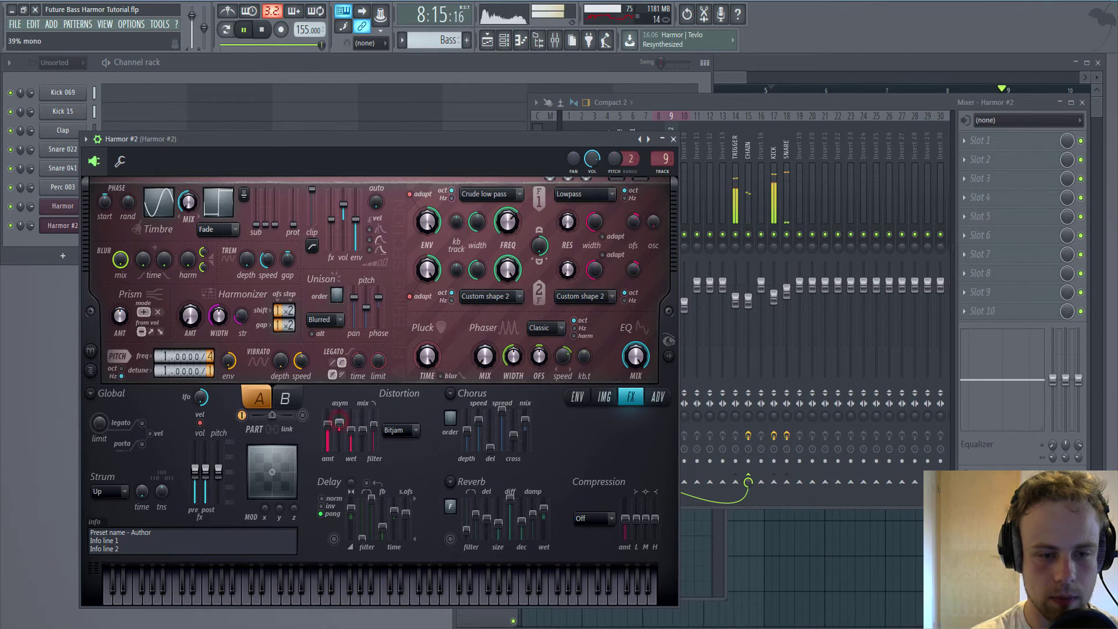
left_click_drag(343, 441, 351, 427)
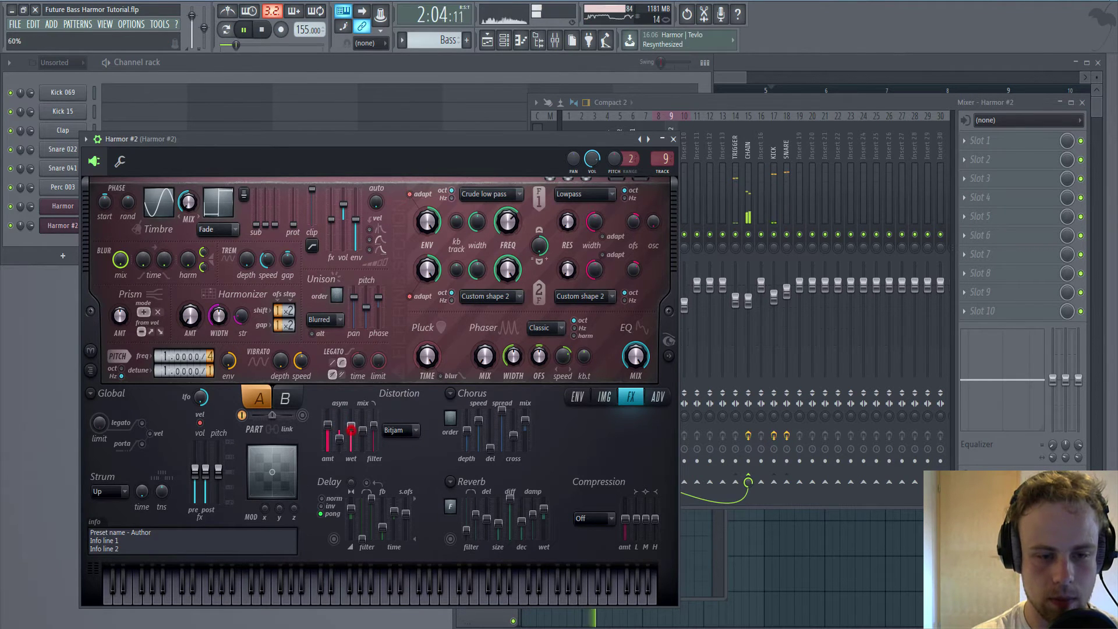
Audition the Rubber, Flat hat, Hill and Ribbon distortion types on the bass
left_click(402, 438)
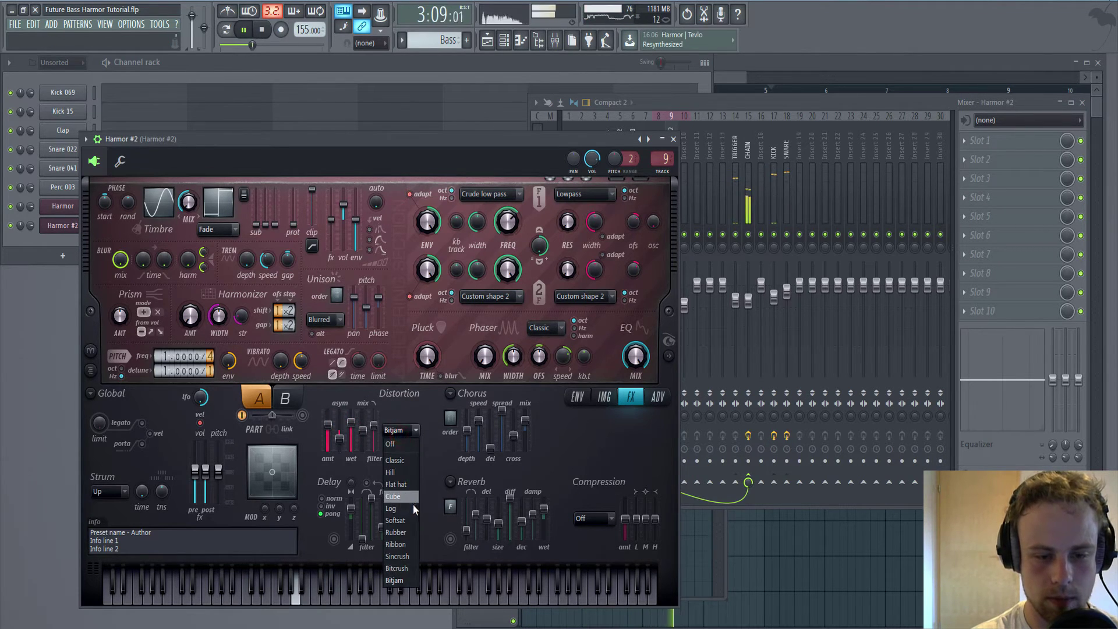
left_click(407, 531)
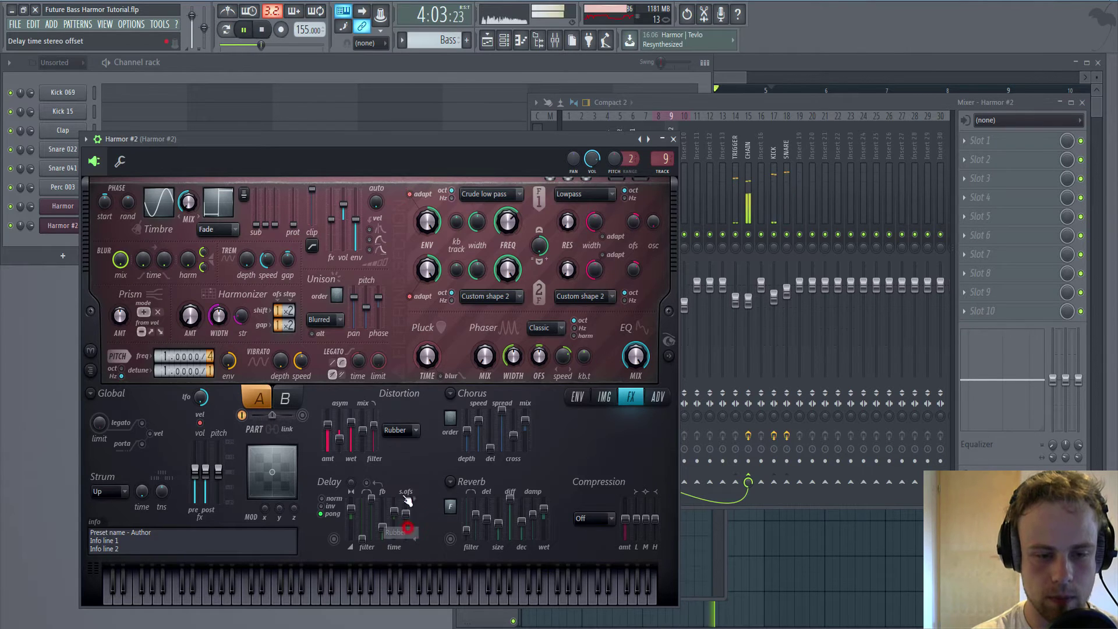
left_click(390, 436)
left_click(396, 532)
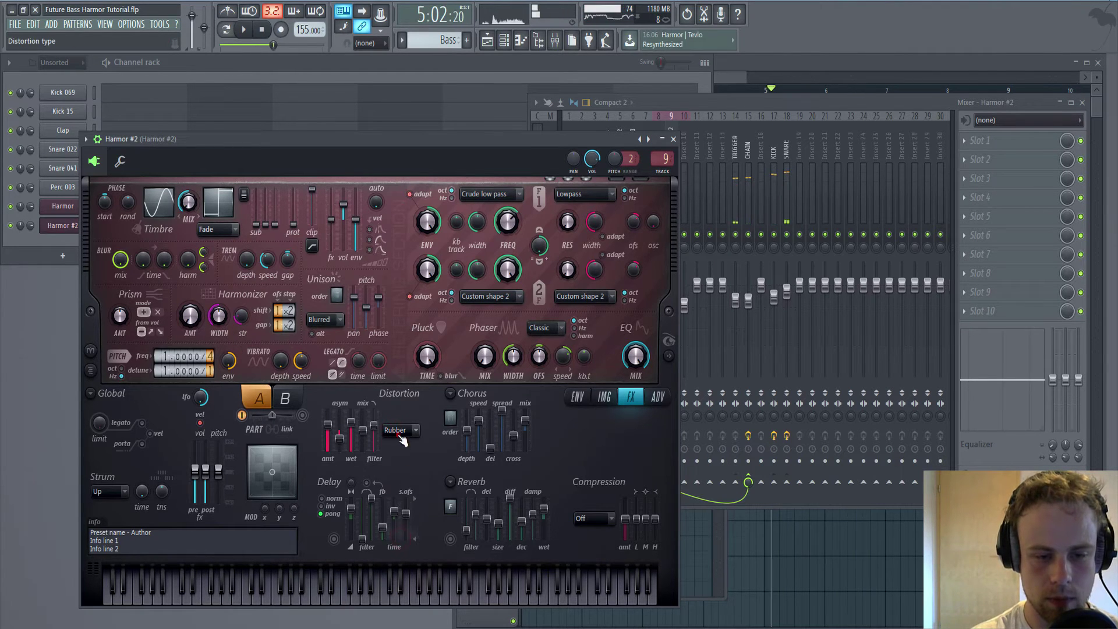
left_click(397, 436)
left_click(396, 485)
left_click(399, 432)
left_click(392, 472)
left_click(403, 432)
left_click(395, 544)
Set the distortion type to Sincrush and adjust its filter, mix and asymmetry while auditioning the bass
left_click(402, 432)
left_click(397, 556)
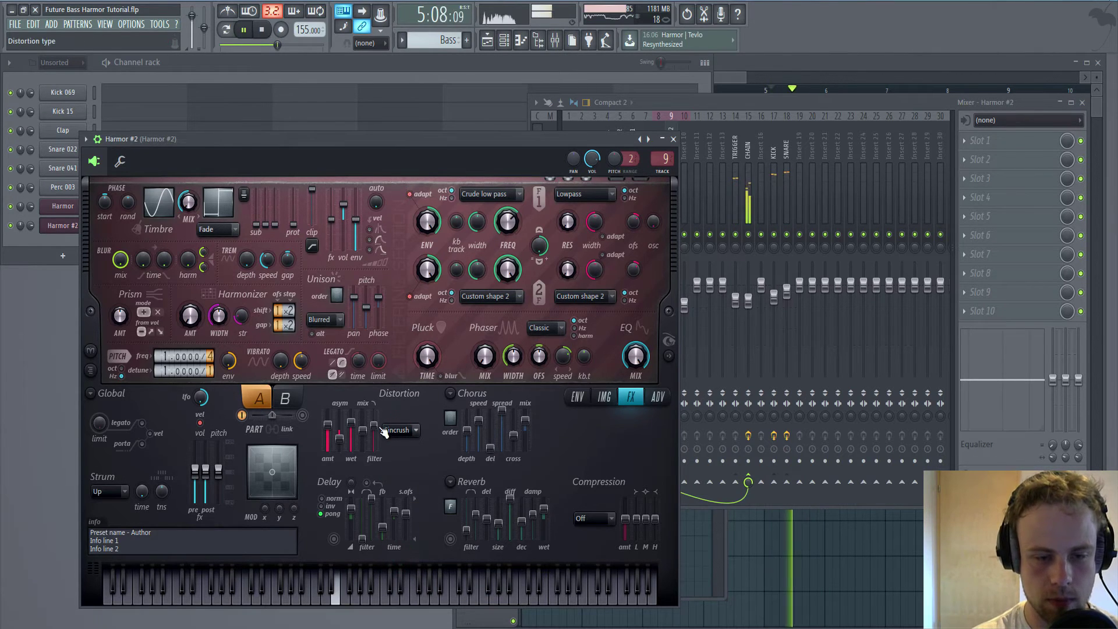
left_click_drag(373, 431, 339, 423)
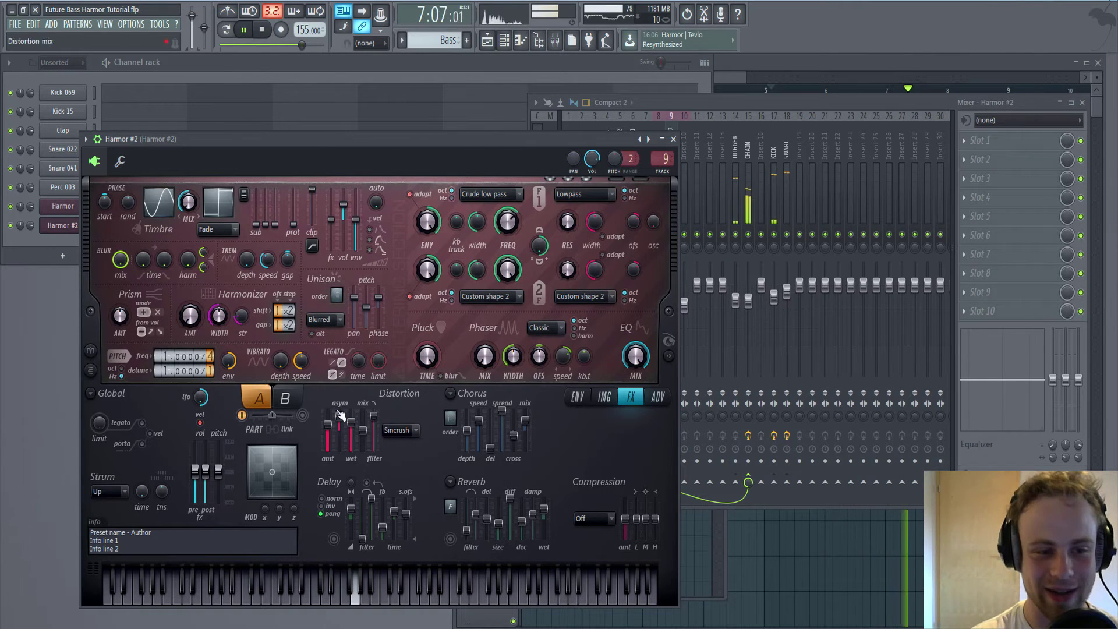
key("space")
Raise the Harmonizer amount on Harmor #2 and audition the bass
key("space")
key("space")
key("space")
mouse_move(190, 316)
left_mouse_down()
mouse_move(190, 303)
mouse_move(219, 328)
mouse_move(191, 302)
left_mouse_up()
key("space")
key("space")
key("space")
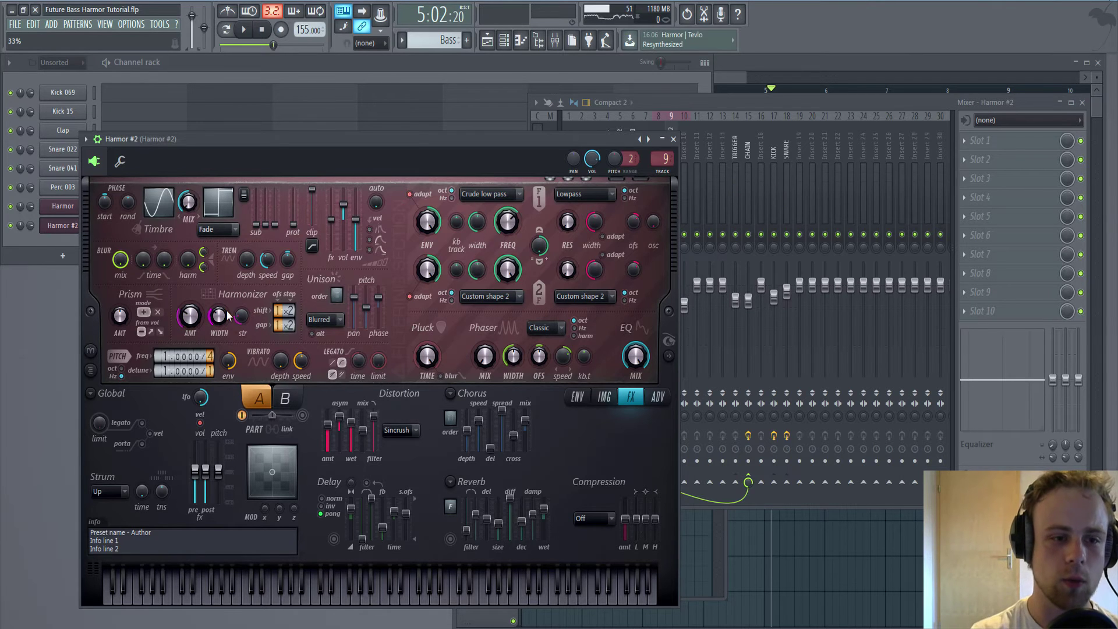
Show Harmor's visual feedback display and raise the Harmonizer width during playback
left_click(669, 356)
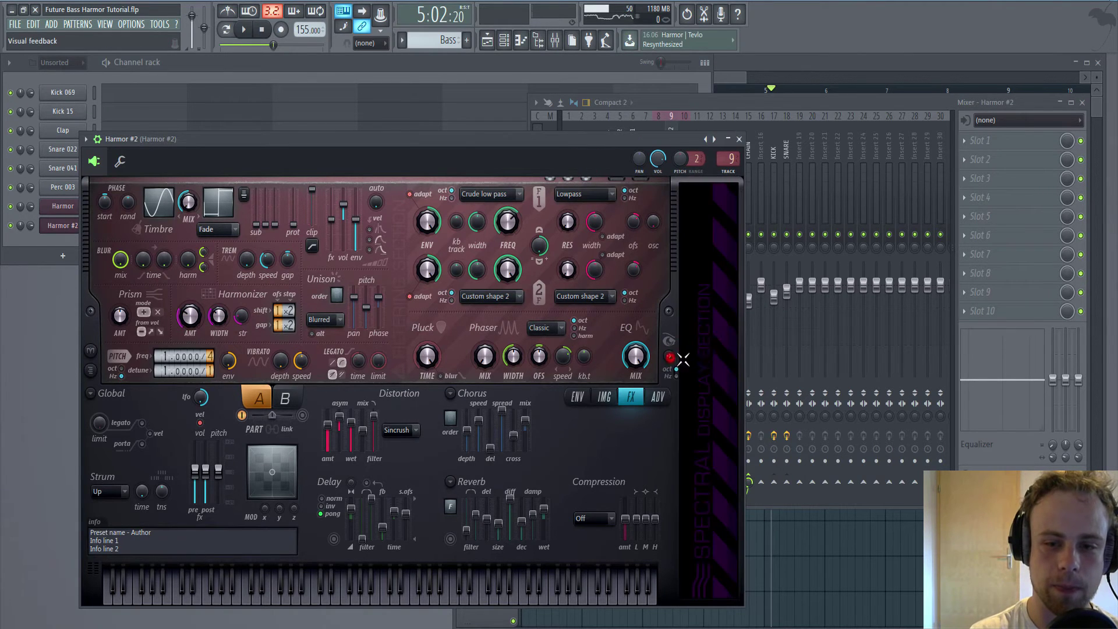
key("space")
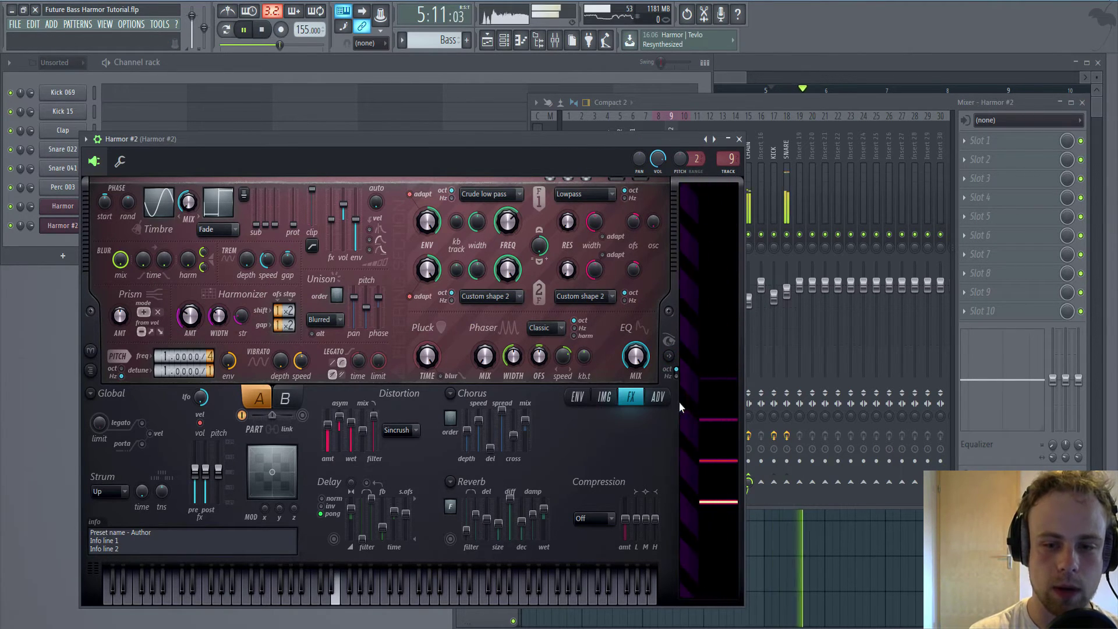
left_click_drag(219, 315, 220, 253)
key("space")
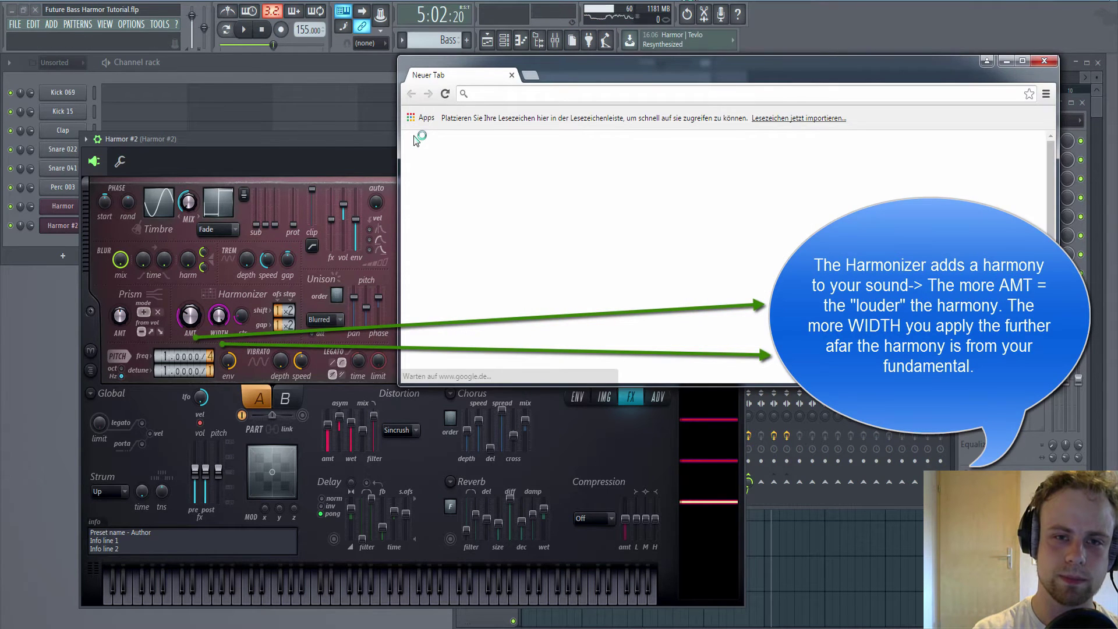
Switch to Chrome, search Google for "exaggerate", and return to FL Studio
type("exa")
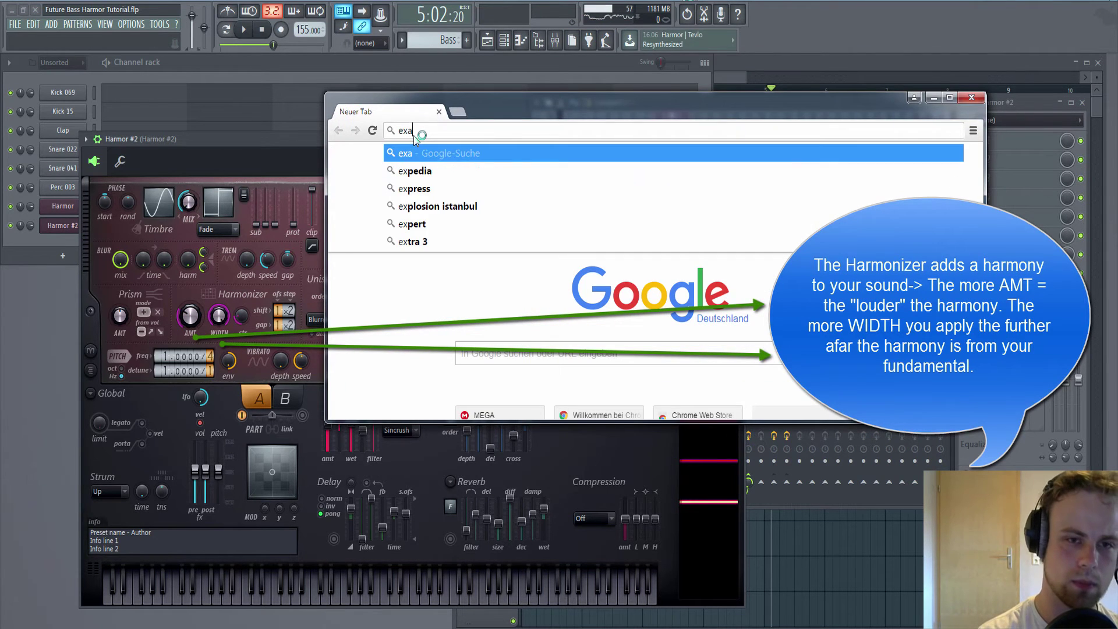
type("ggerate")
key("Return")
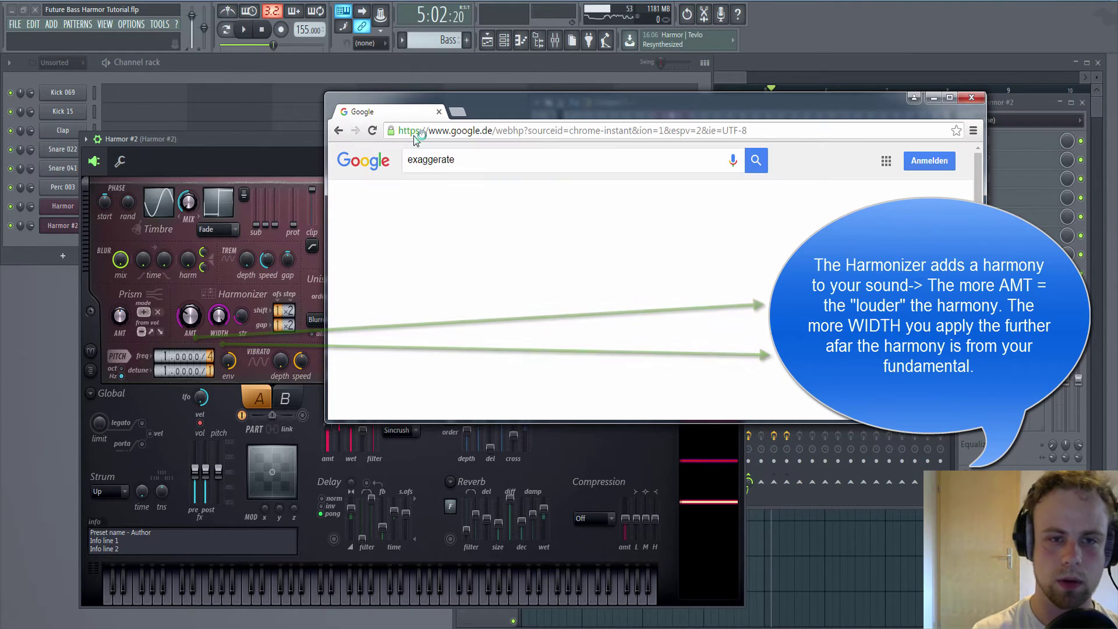
left_click(414, 135)
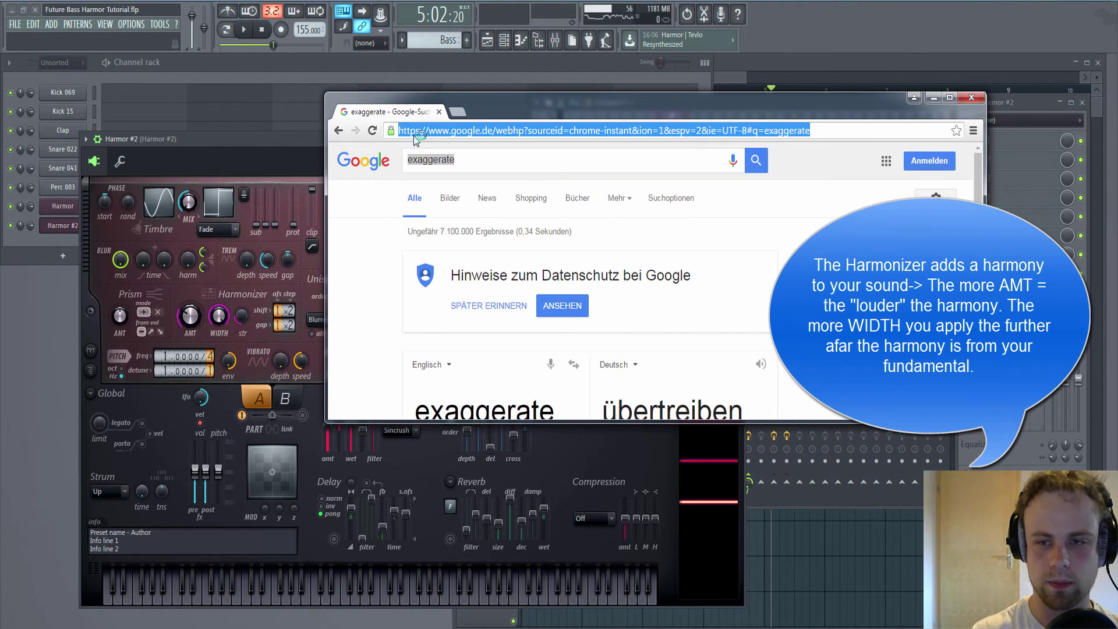
key("super+shift+Up")
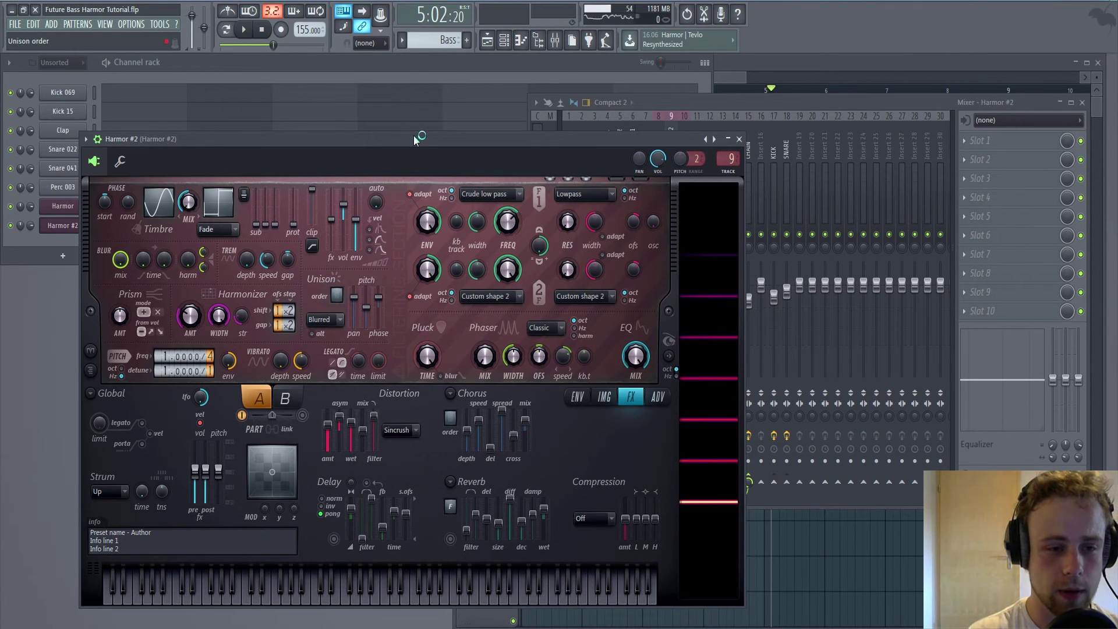
Raise Harmor #2's first sub-harmonic fader to about -3 dB and audition the bass with the song
key("space")
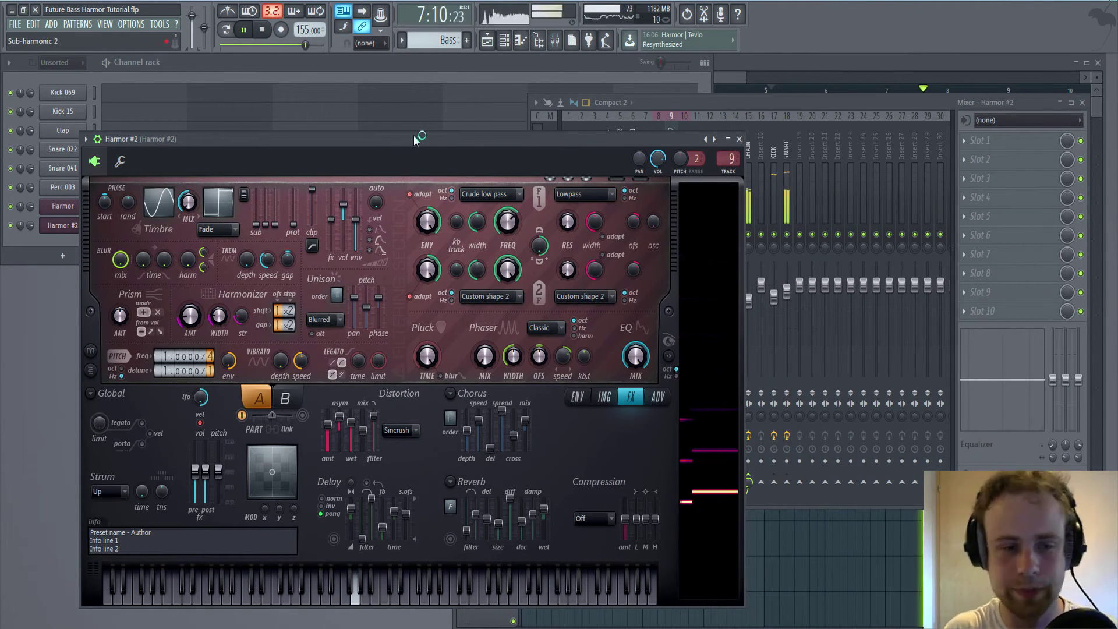
key("space")
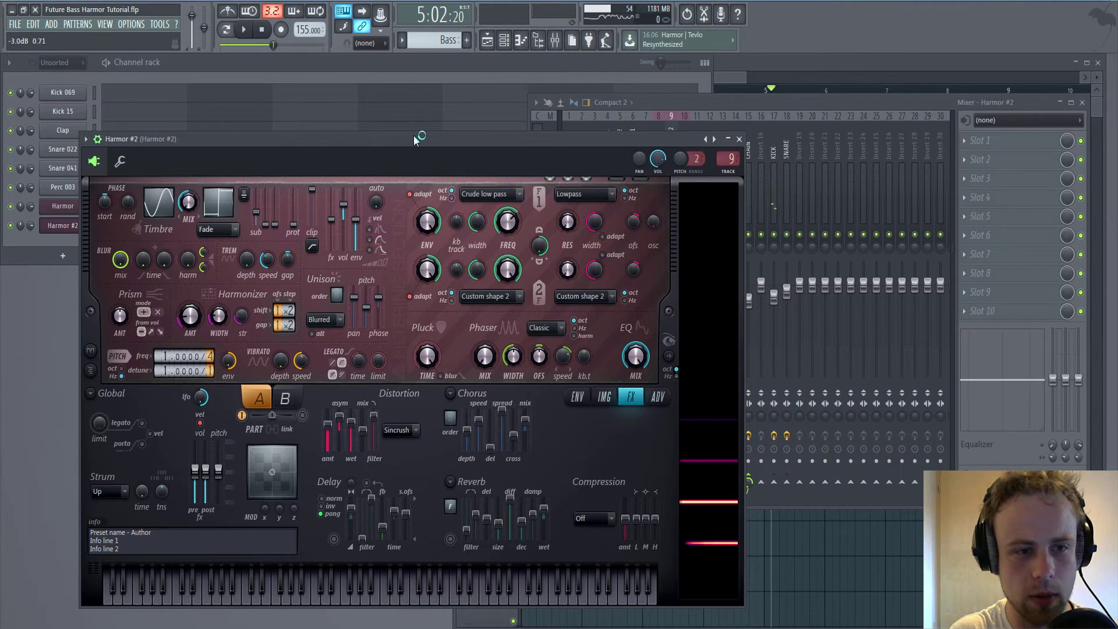
key("space")
key("space")
key("space")
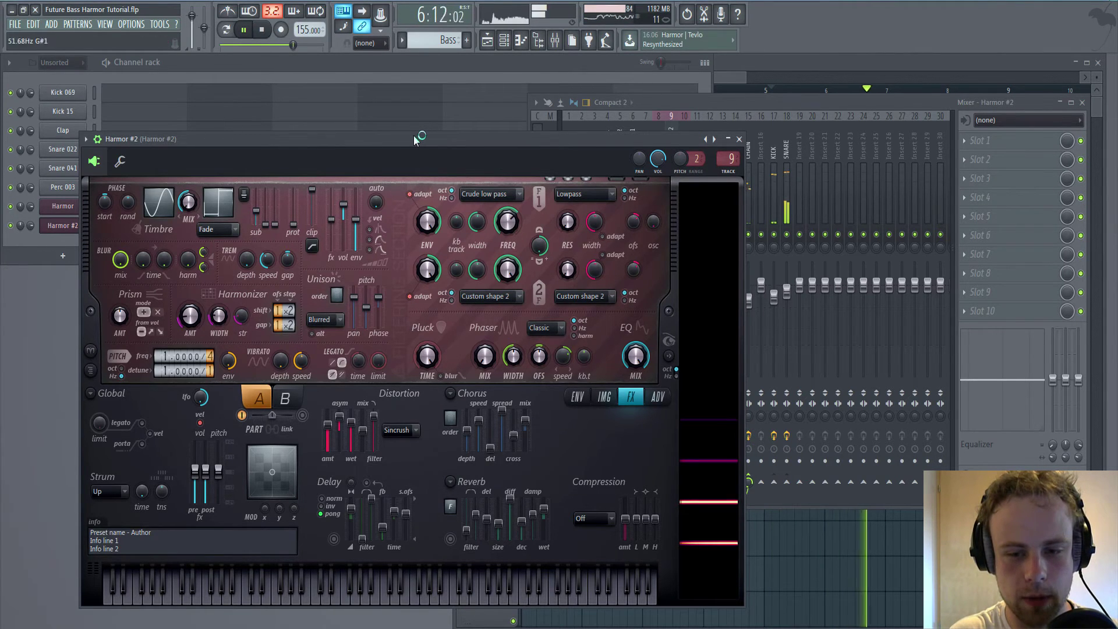
key("space")
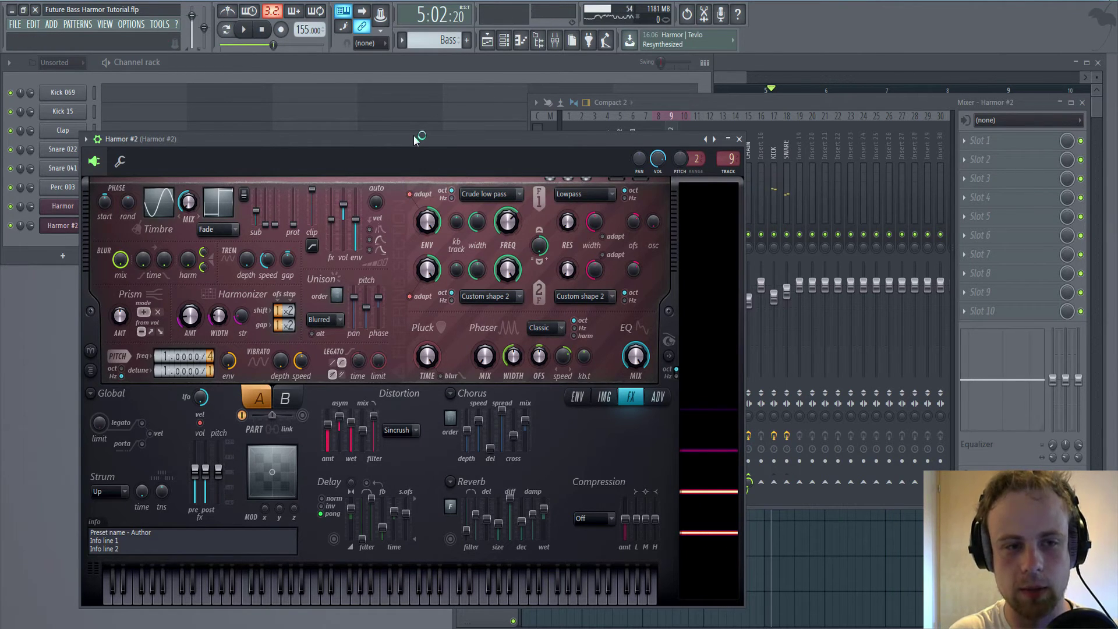
Set Harmor #2's compression to Heating with a raised amount, and turn on and adjust its reverb while auditioning the bass
key("space")
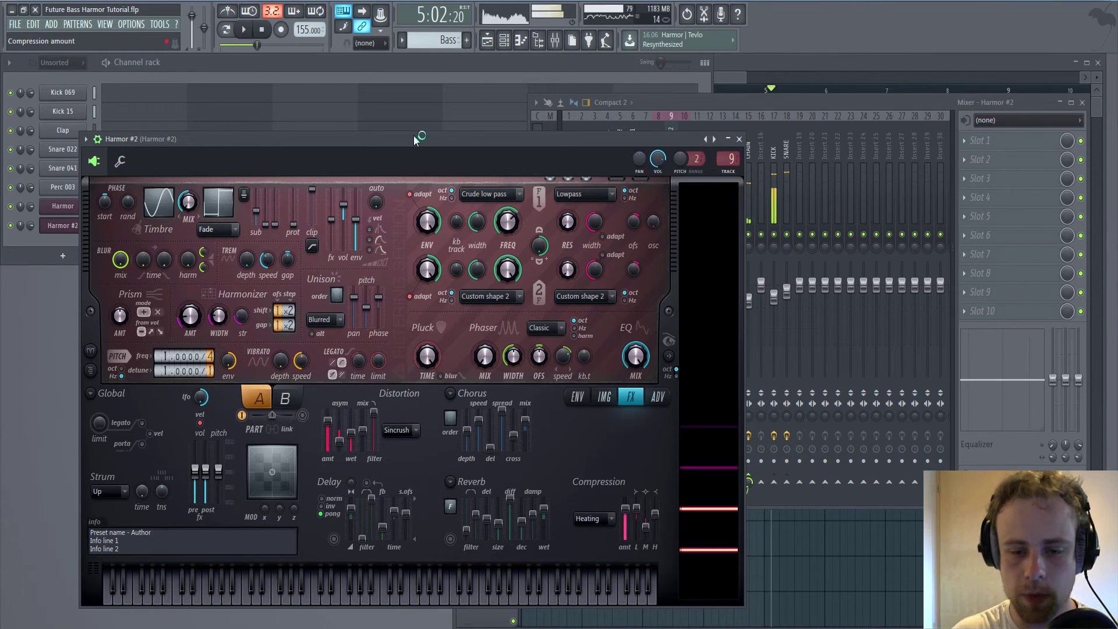
left_click(594, 518)
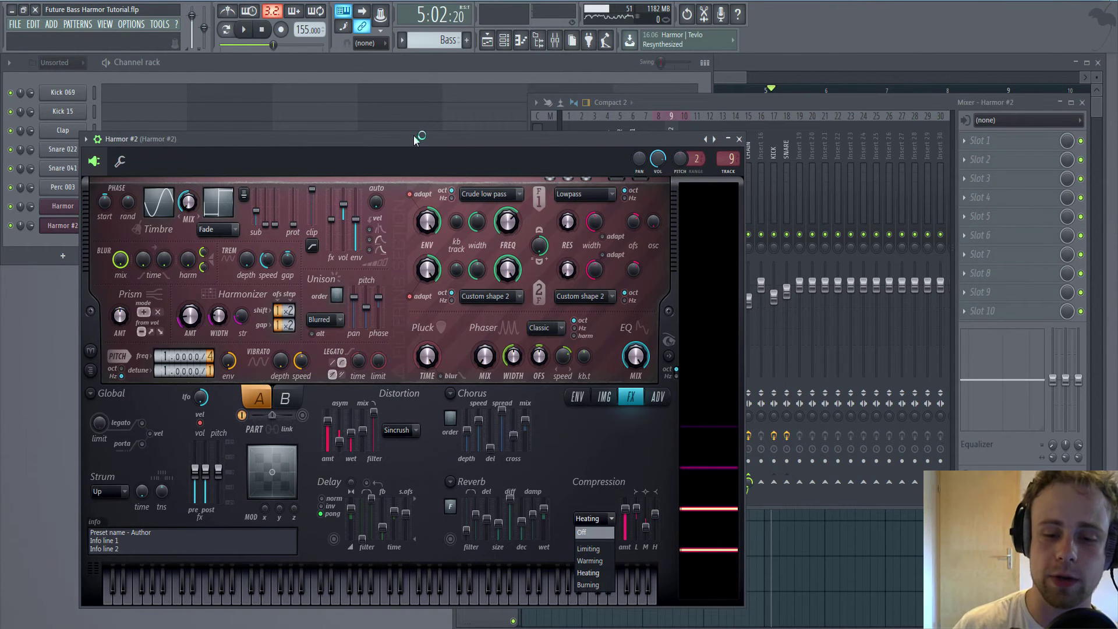
left_click(593, 518)
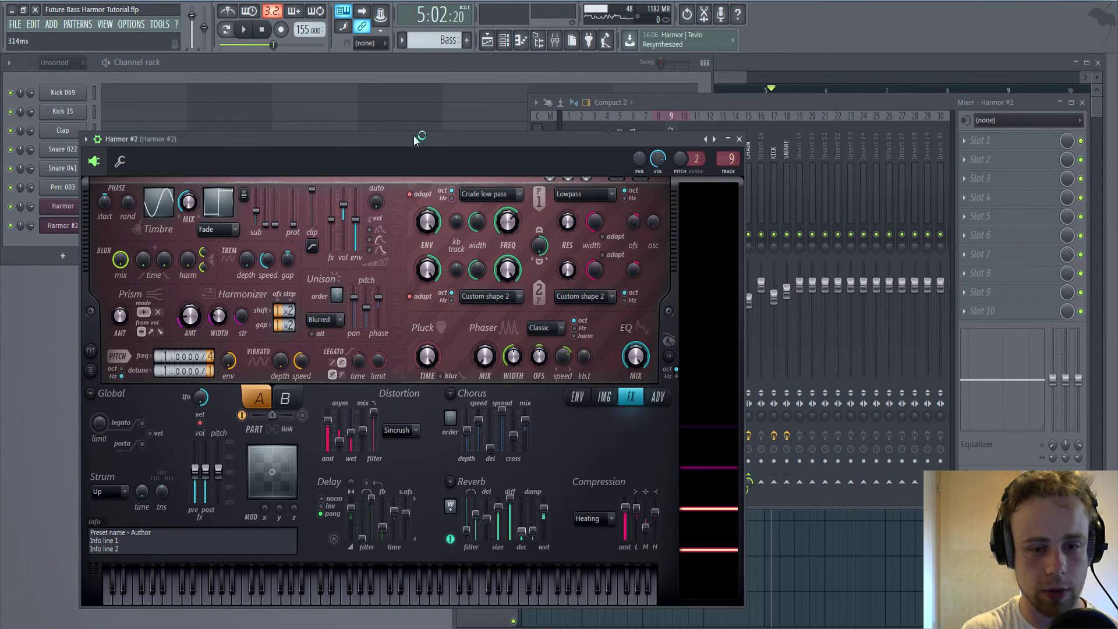
key("space")
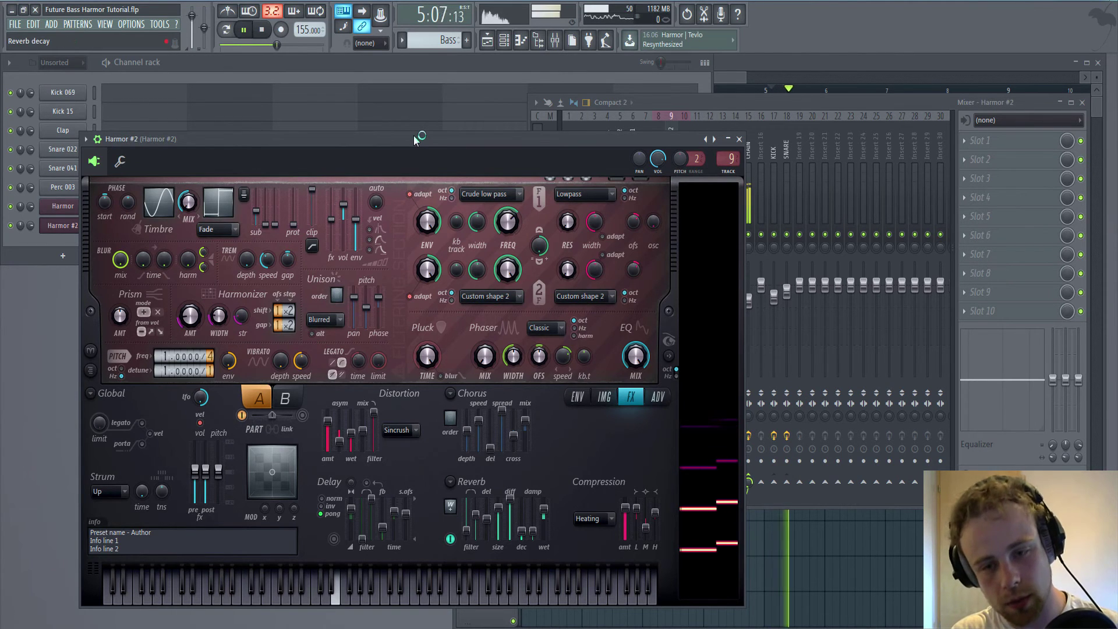
Fine-tune Harmor #2's reverb decay while auditioning the bass with the song
key("space")
key("space")
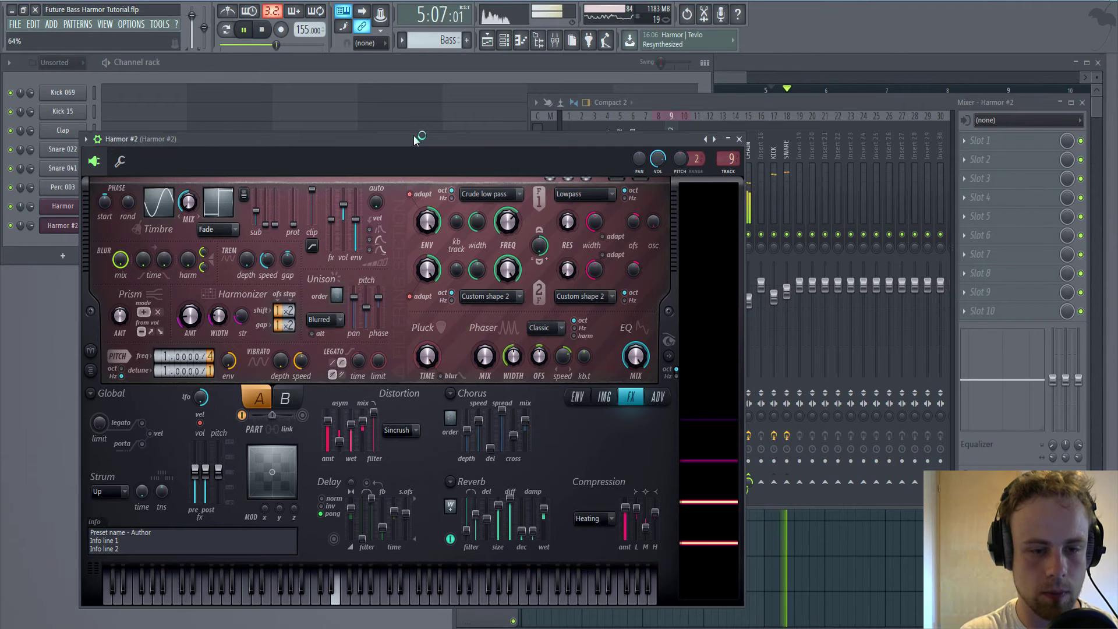
key("space")
key("space")
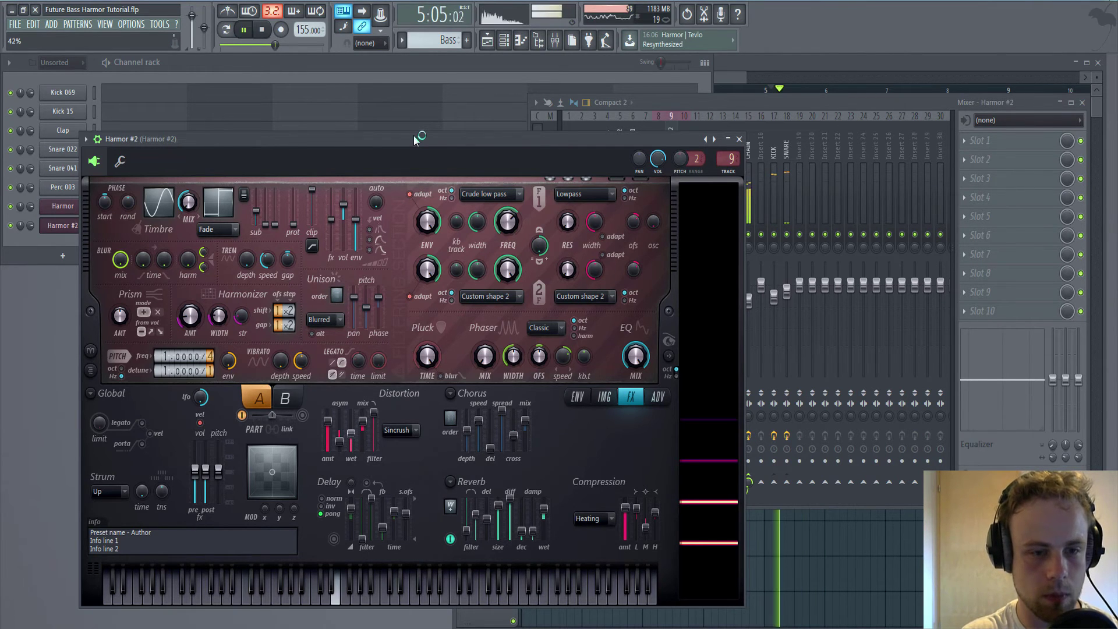
Adjust Harmor #2's distortion asymmetry mix and lower the distortion wet volume slightly while auditioning the bass
key("space")
key("space")
key("space")
key("space")
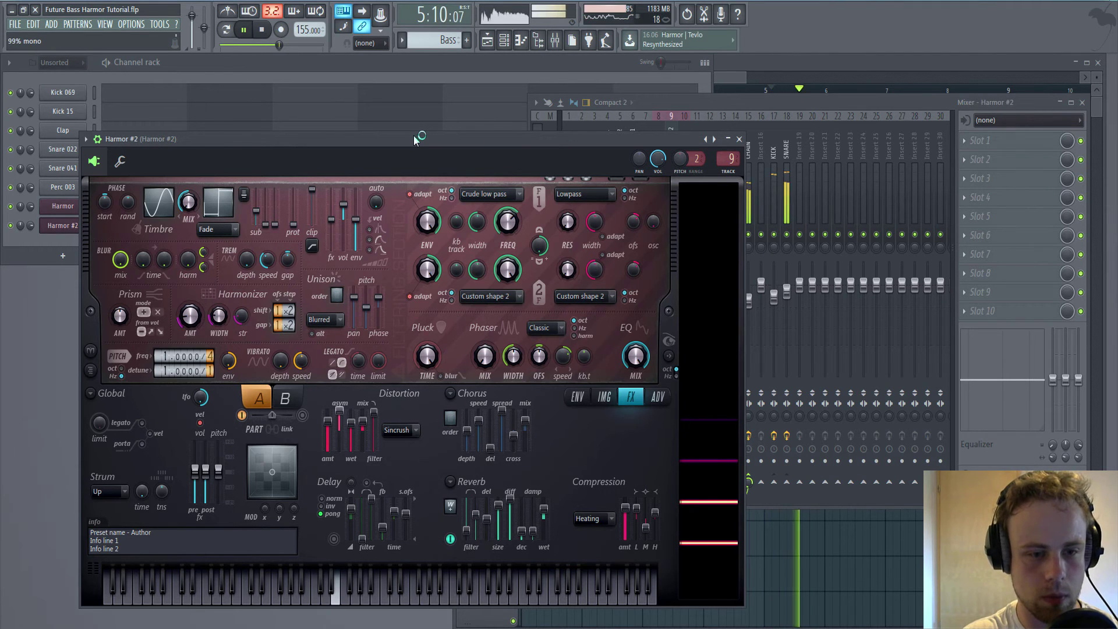
key("space")
left_click_drag(340, 421, 339, 434)
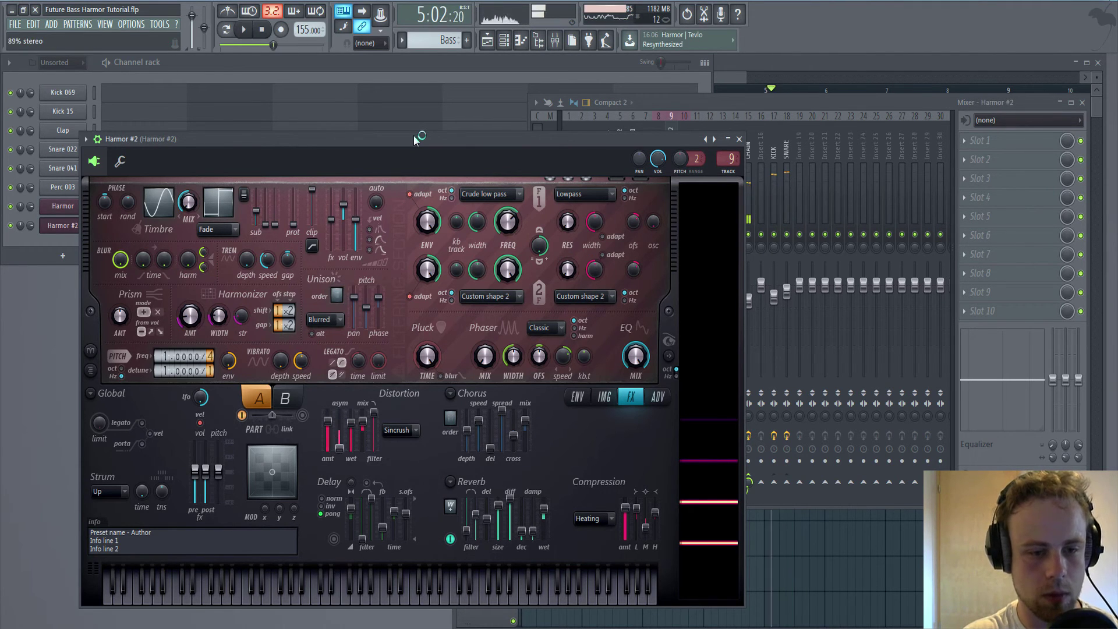
Move the Harmor #2 window aside to uncover more mixer tracks and turn on unison voices while auditioning the bass
key("space")
key("space")
key("space")
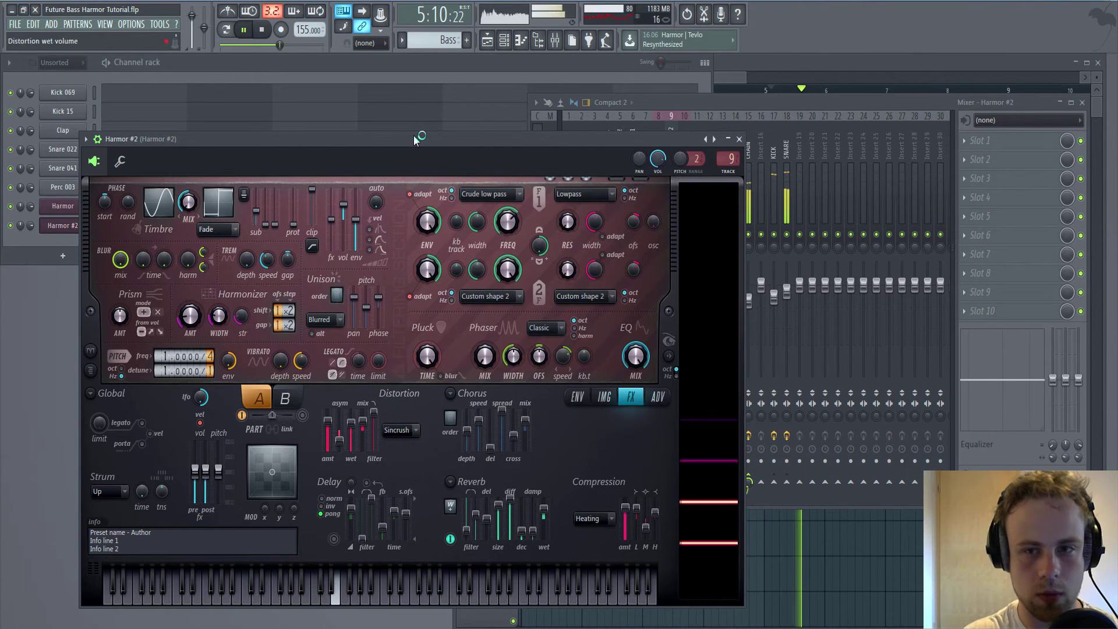
left_click_drag(413, 140, 359, 131)
key("space")
key("space")
key("space")
key("space")
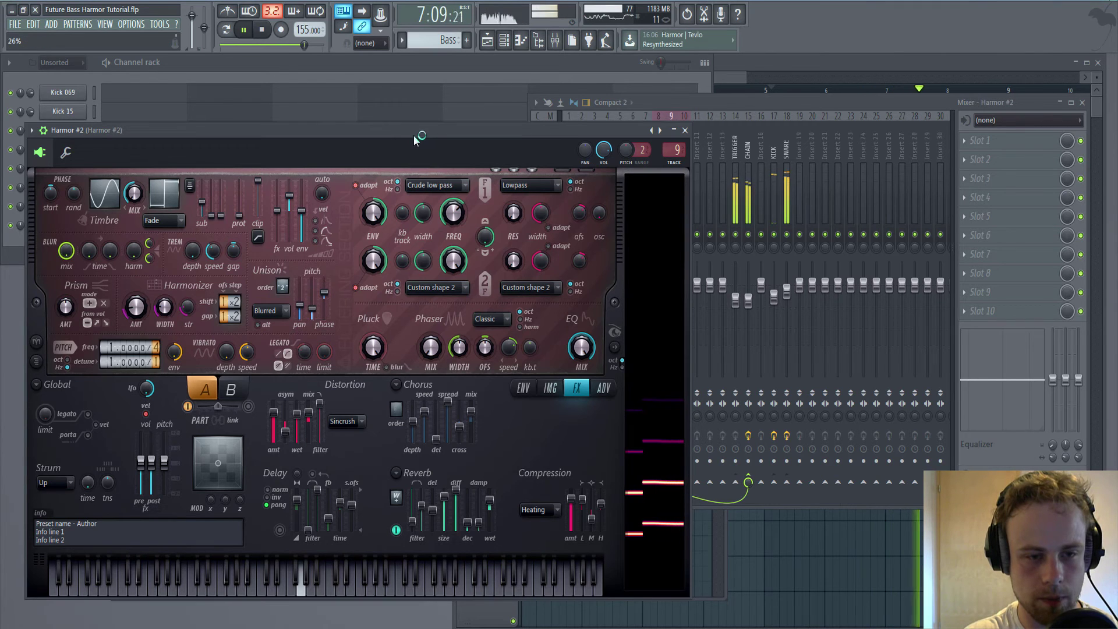
Show Harmor #2's envelope page with the Harmonic unison pitch target and stop playback
left_click(522, 387)
left_click(315, 386)
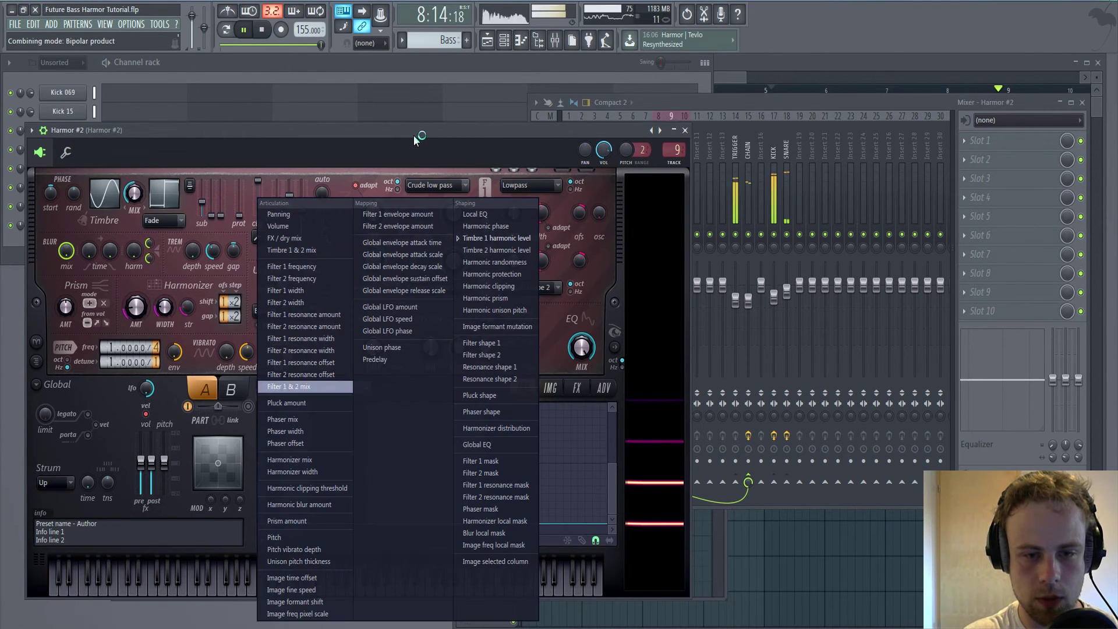
key("Right")
key("Up")
key("Up")
key("Return")
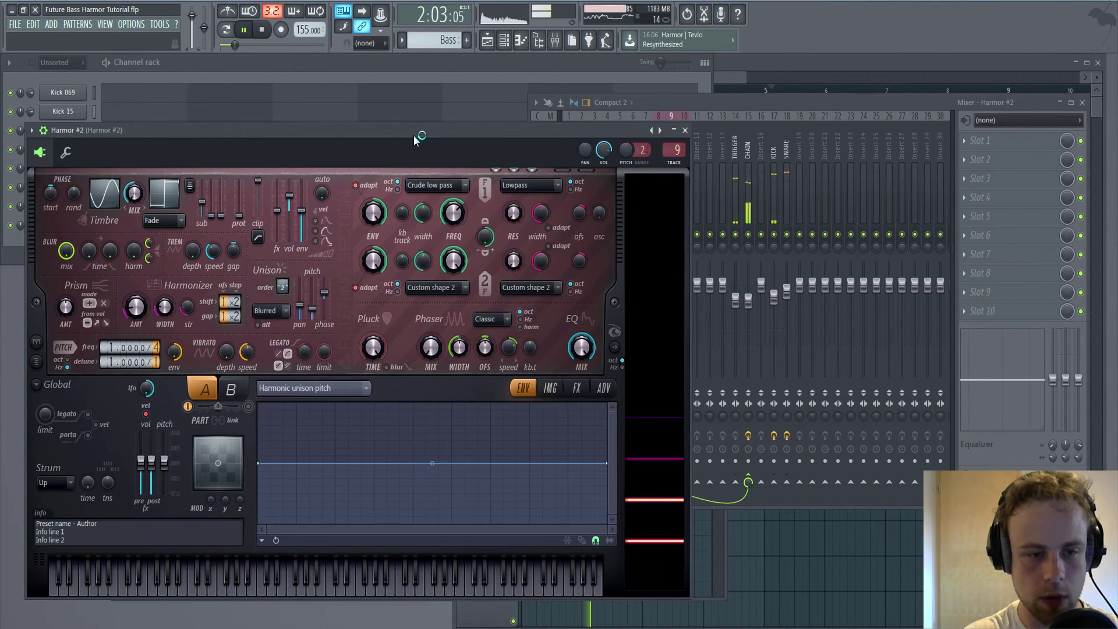
key("space")
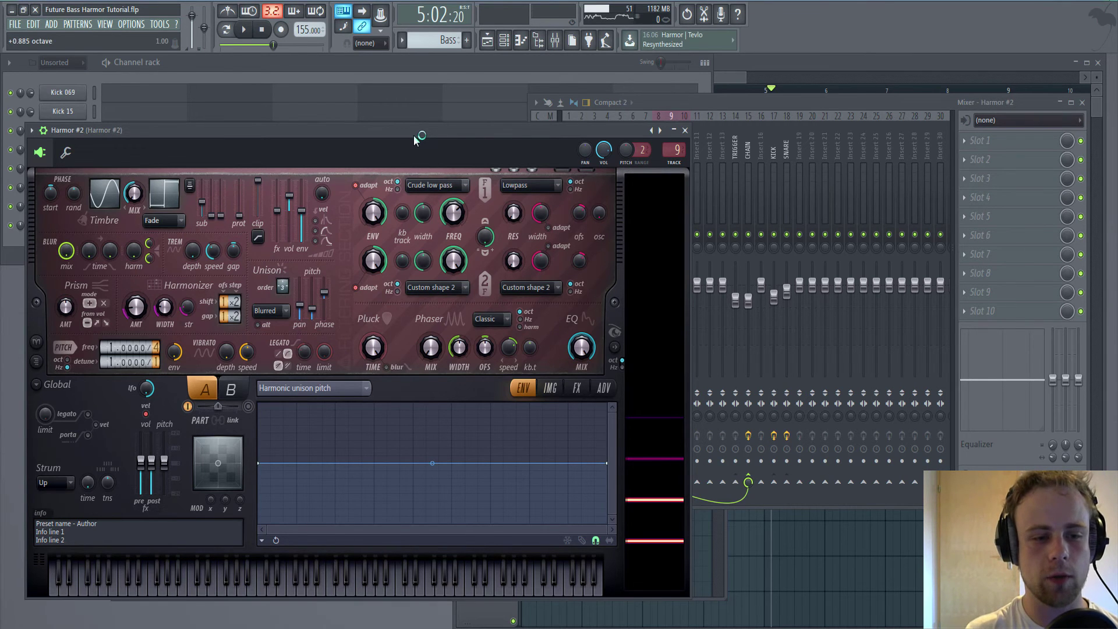
Shape Harmonic unison pitch as a straight line rising from minimum to maximum, and audition it with the song
left_click(314, 389)
left_click(495, 311)
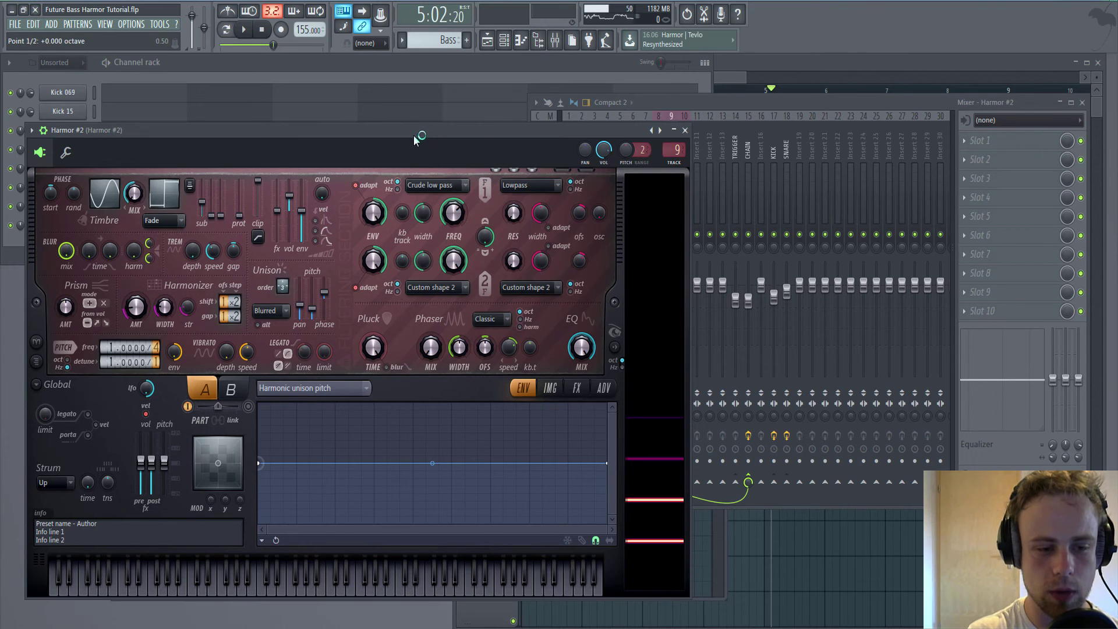
left_click_drag(258, 464, 259, 523)
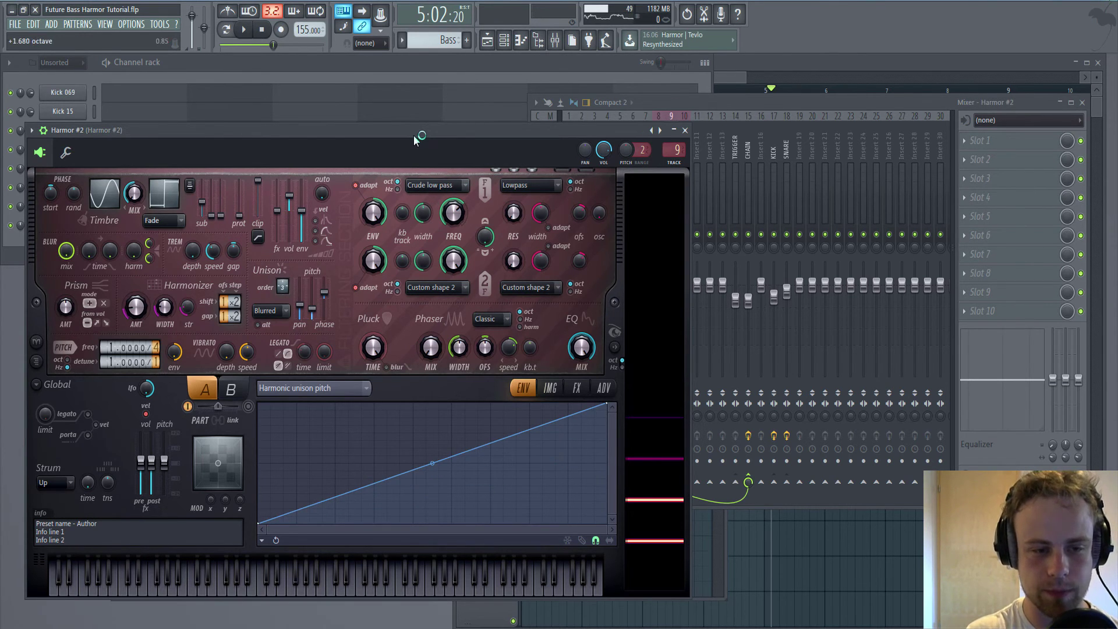
key("space")
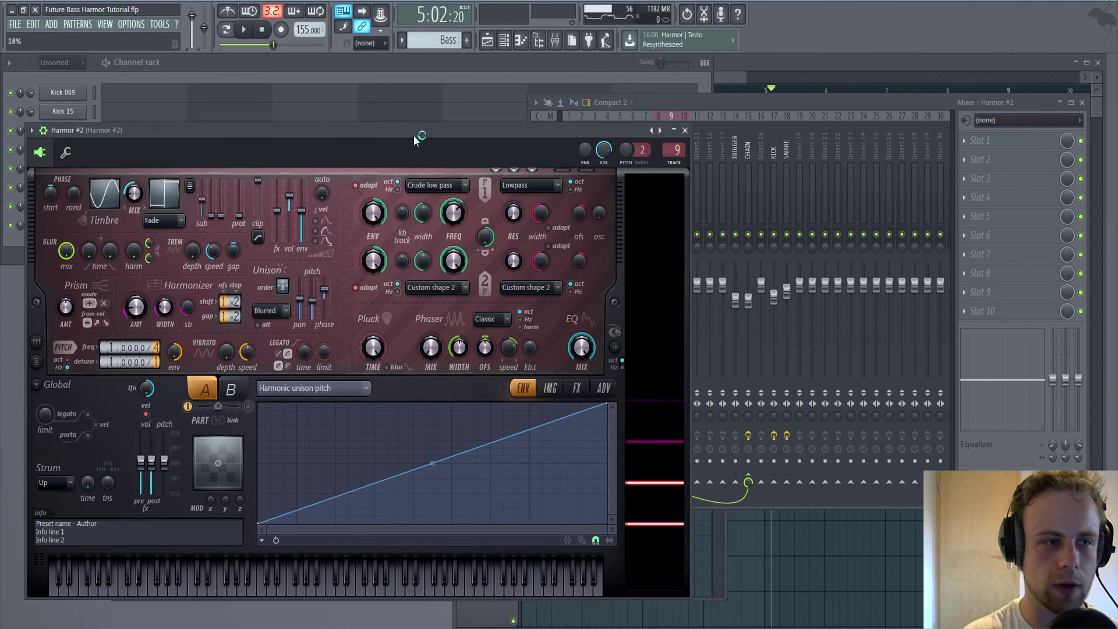
key("space")
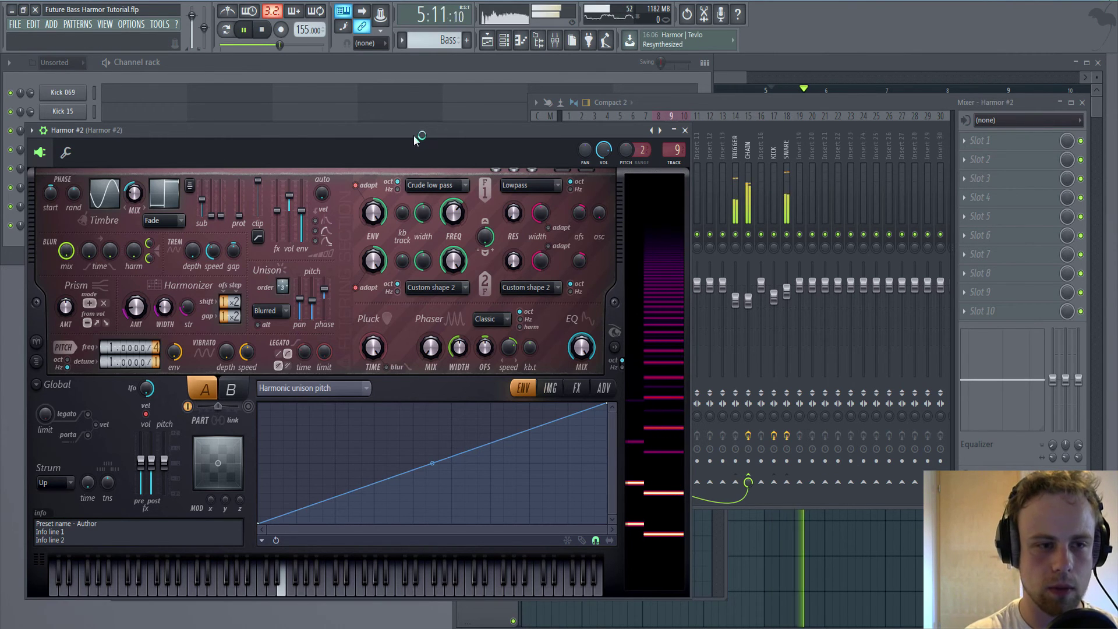
Add points to the Timbre 2 harmonic level curve to form a descending zigzag over the lowest harmonics, and audition it
key("space")
right_click(298, 474)
right_click(308, 464)
right_click(319, 474)
right_click(330, 485)
right_click(349, 478)
right_click(368, 469)
key("space")
right_click(360, 493)
mouse_move(359, 492)
left_mouse_down()
mouse_move(360, 471)
mouse_move(368, 501)
mouse_move(353, 478)
mouse_move(367, 485)
left_mouse_up()
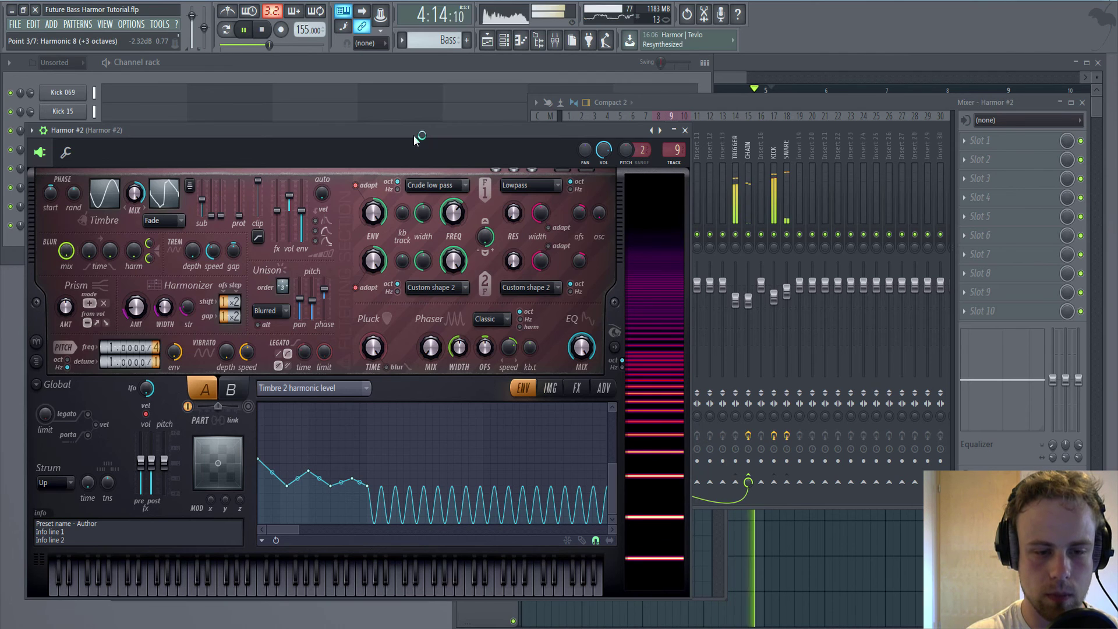
key("space")
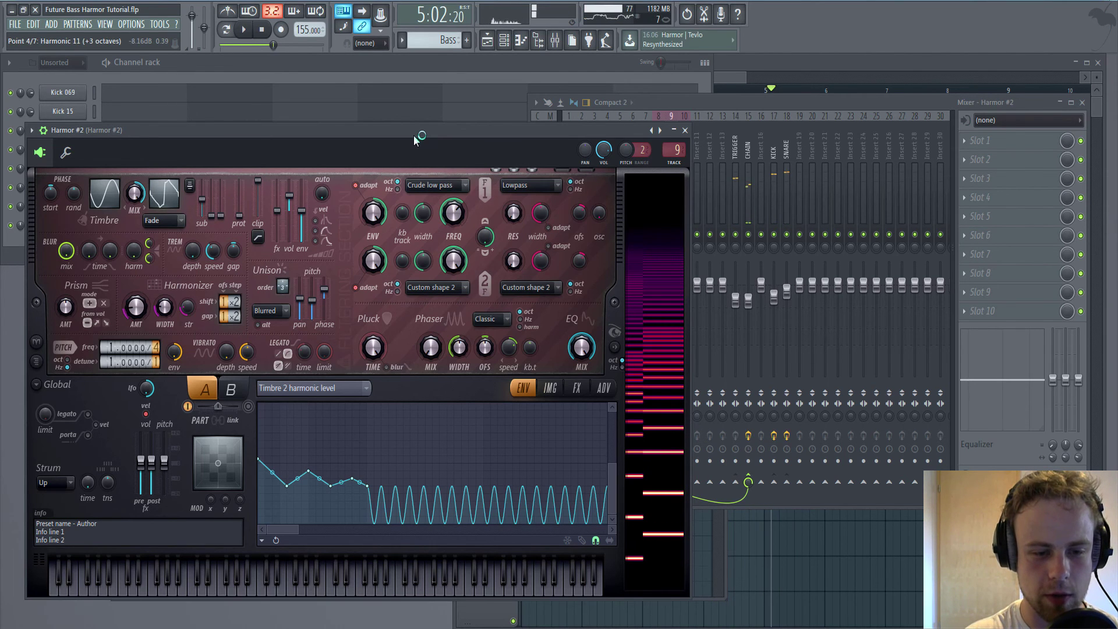
Extend the Timbre 2 harmonic level curve with a falling slope to about harmonic 23 and fine-tune its end level during playback
left_click_drag(367, 485, 403, 463)
key("space")
key("space")
key("space")
key("space")
key("space")
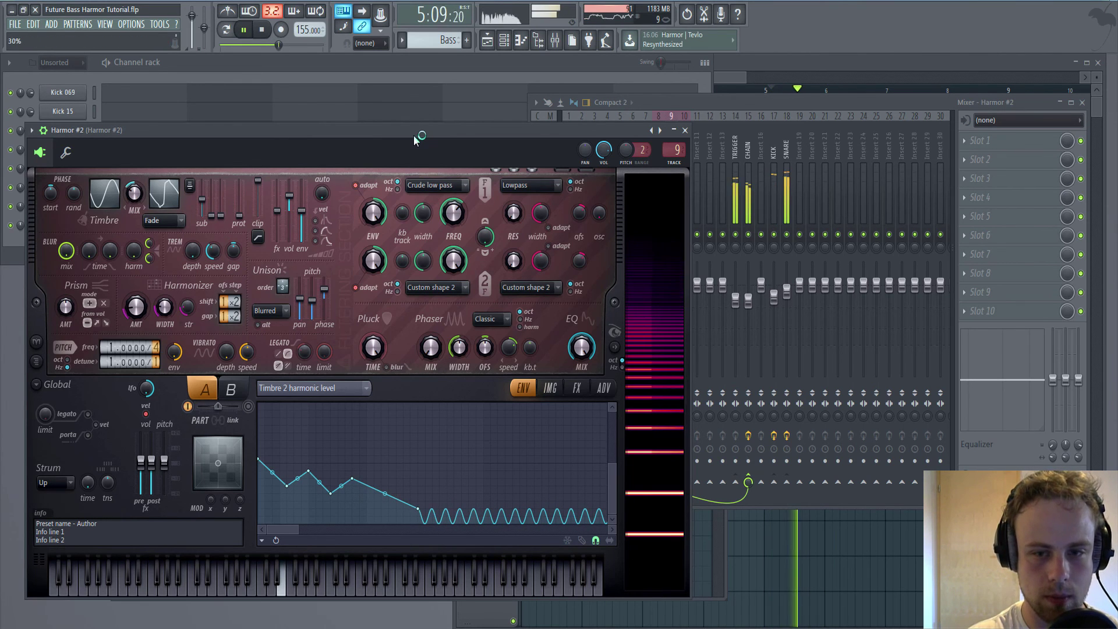
key("space")
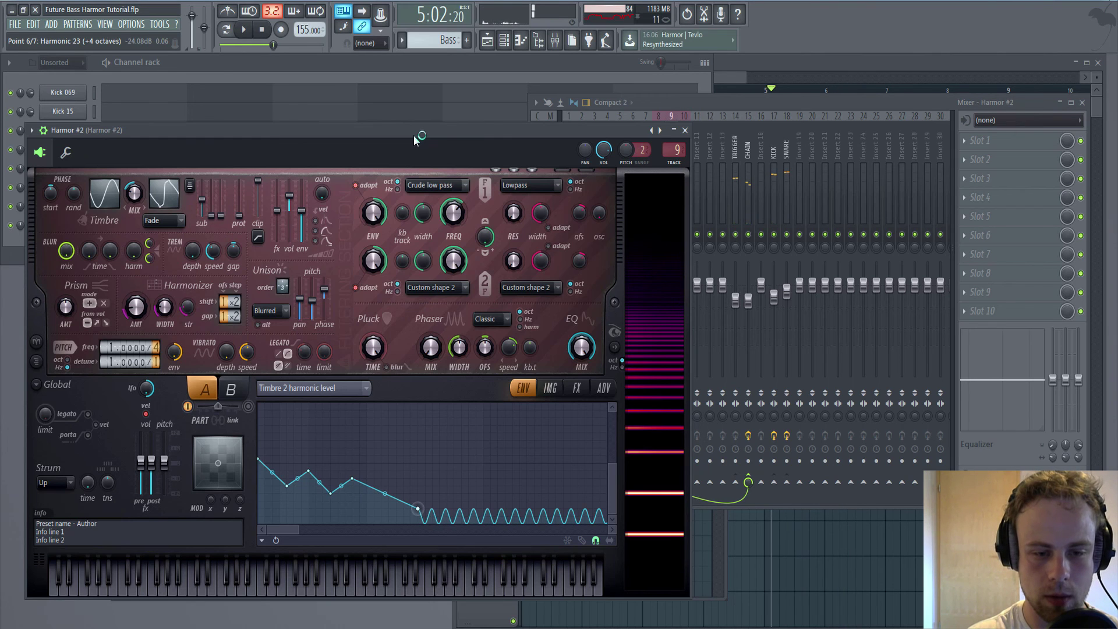
key("space")
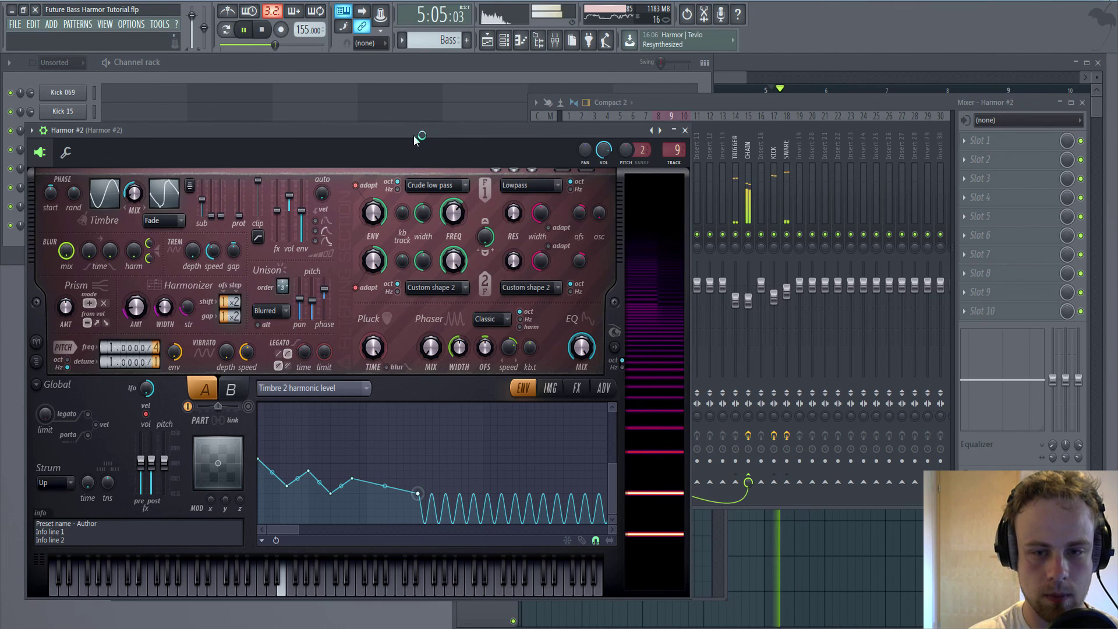
key("space")
Turn on Harmor #2's portamento, adjust its legato time and limit, and return to the effects page
key("space")
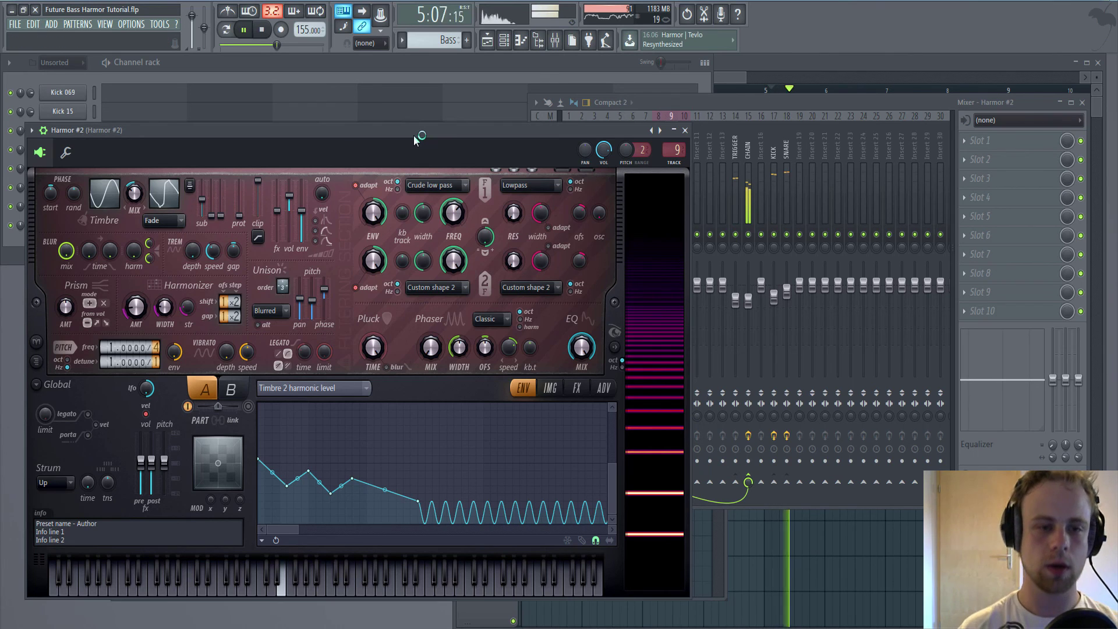
key("space")
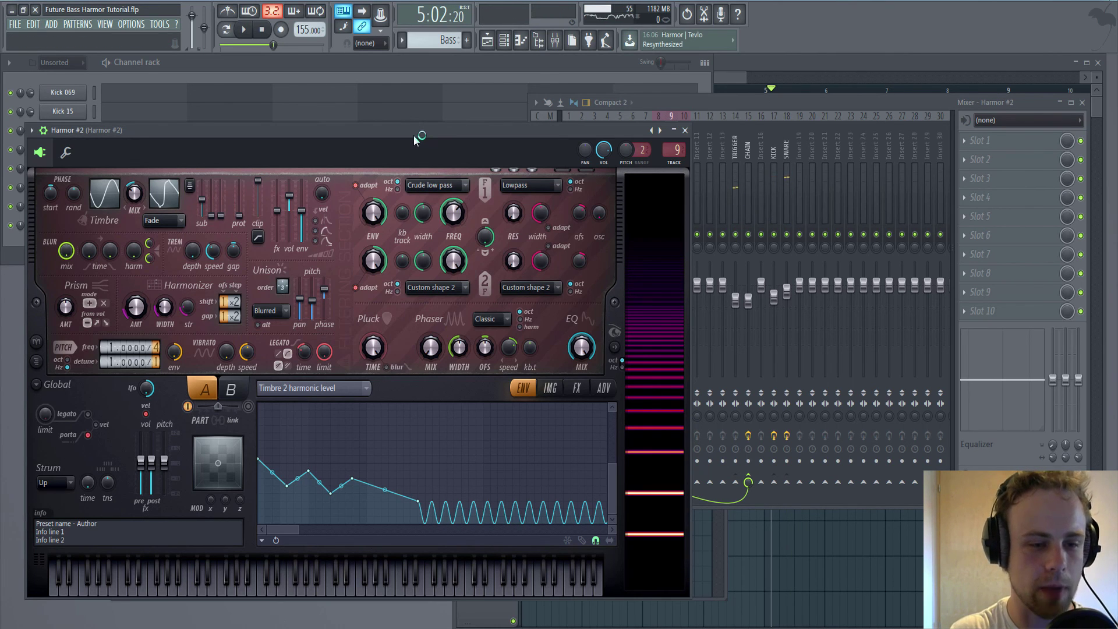
key("space")
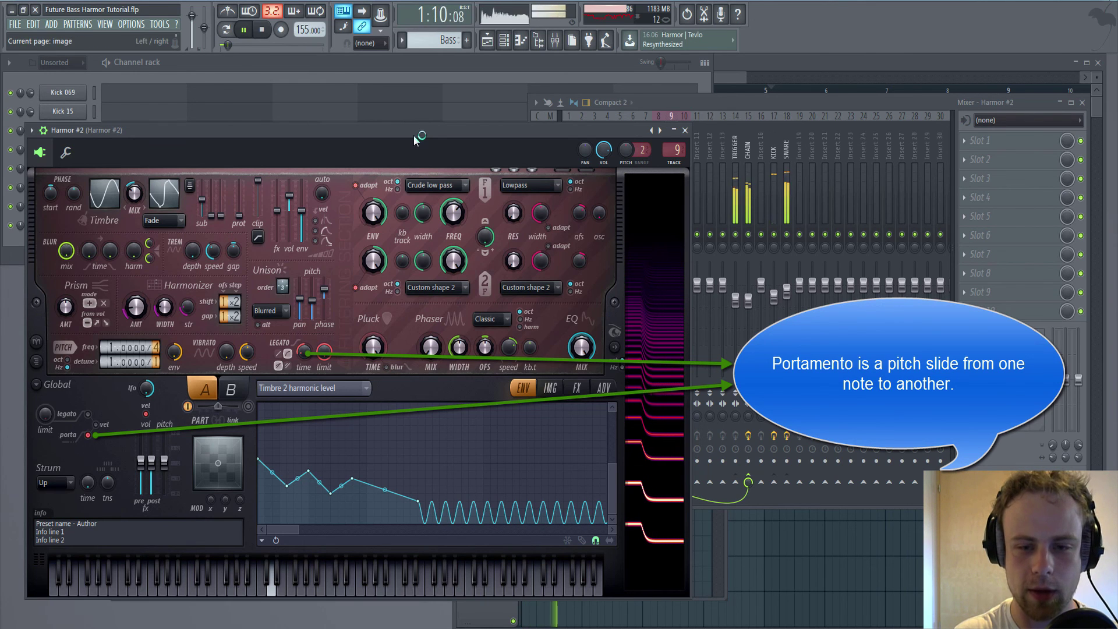
left_click(577, 387)
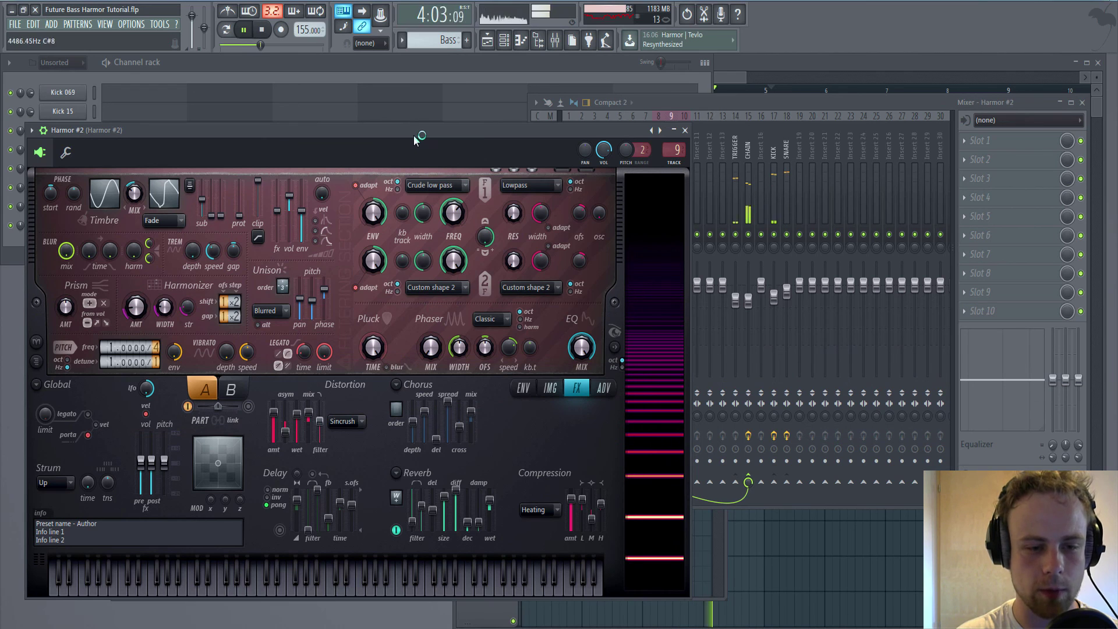
Raise Harmor #2's blur time and audition the sliding bass with the song
key("space")
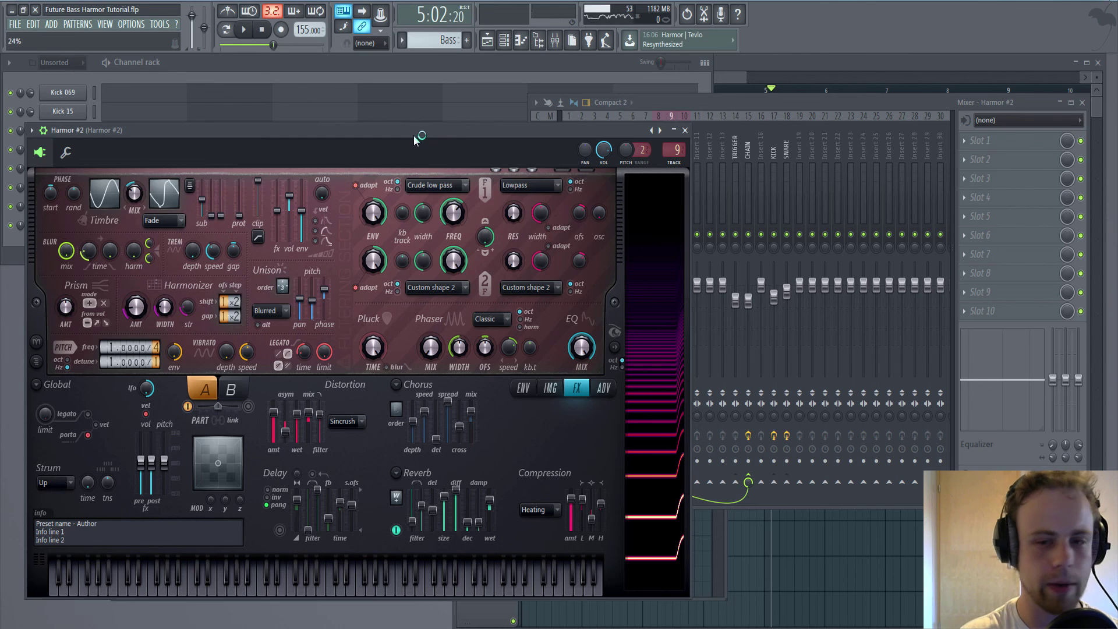
key("space")
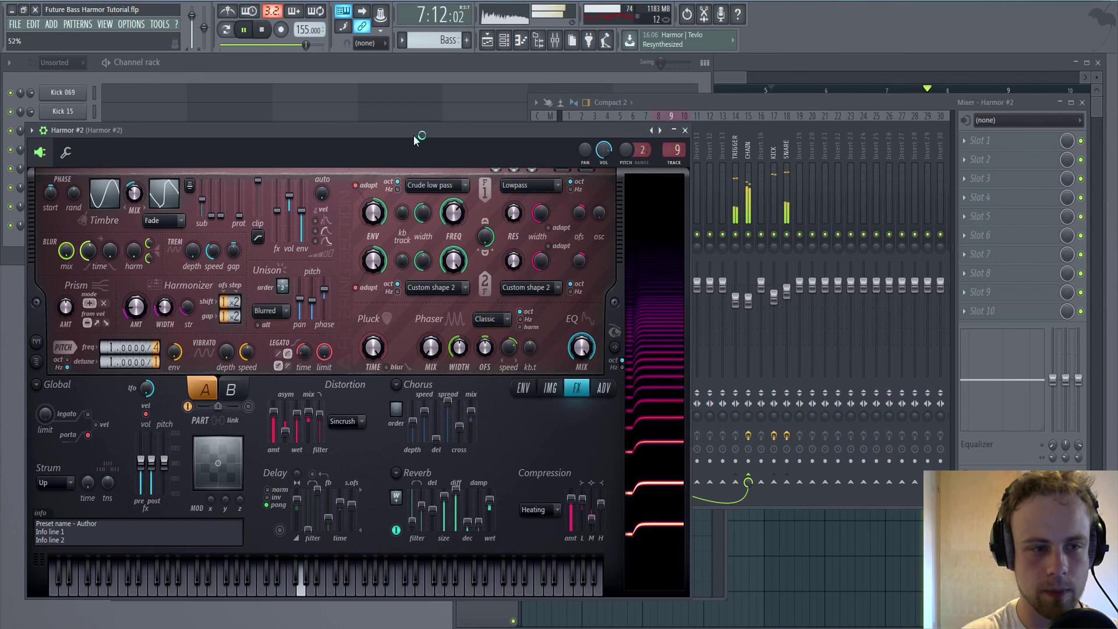
key("space")
Open the project's file commands
key("alt+f")
key("Down")
key("Down")
key("Down")
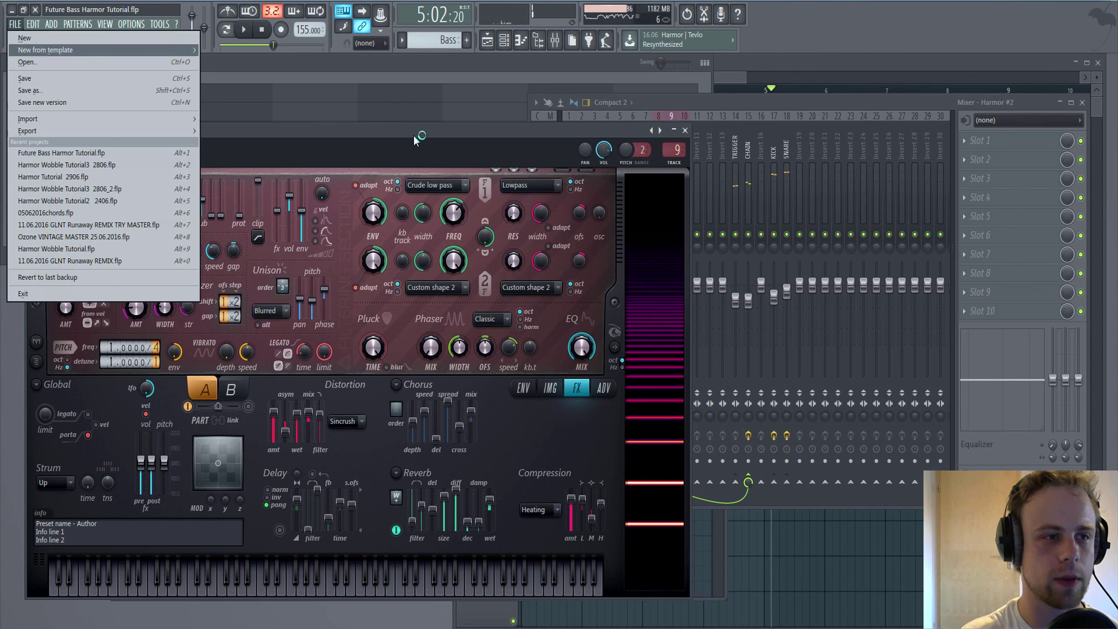